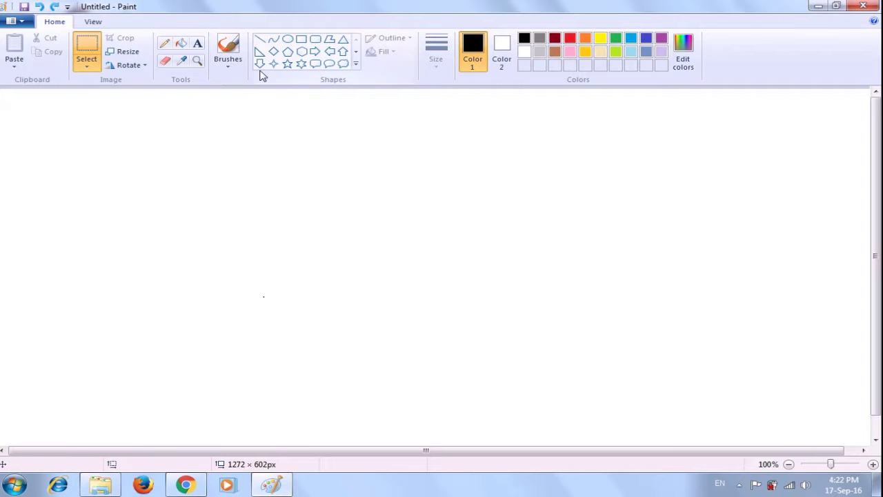
Draw a black S-shaped curve about 207 px tall near the middle of the canvas with the Curve tool.
{"action": "left_click", "coordinate": [272, 42]}
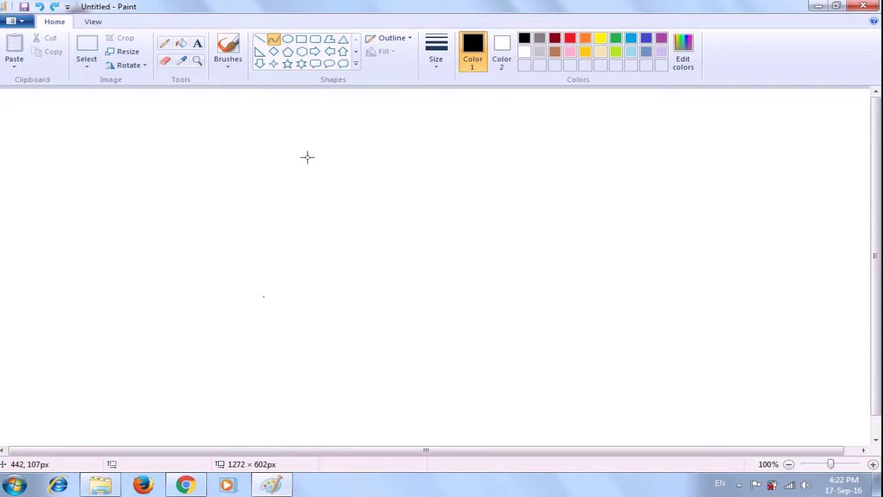
{"action": "left_click_drag", "start_coordinate": [333, 180], "coordinate": [335, 307]}
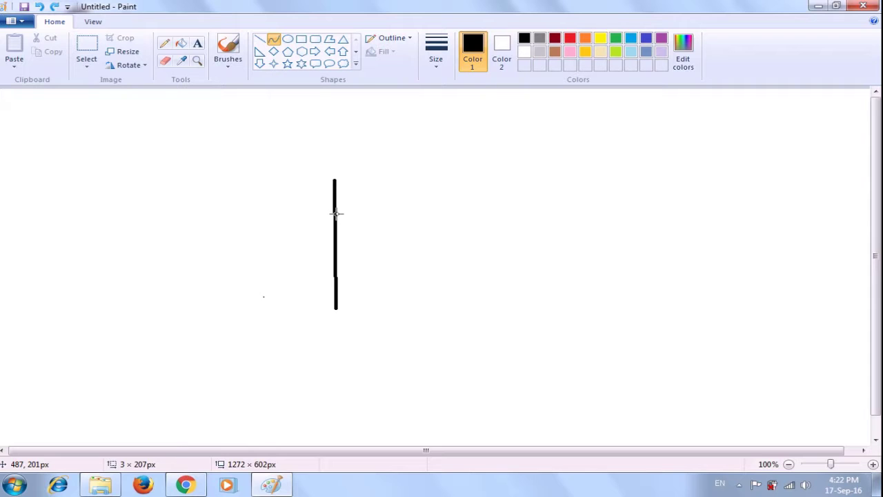
{"action": "left_click_drag", "start_coordinate": [335, 213], "coordinate": [270, 227]}
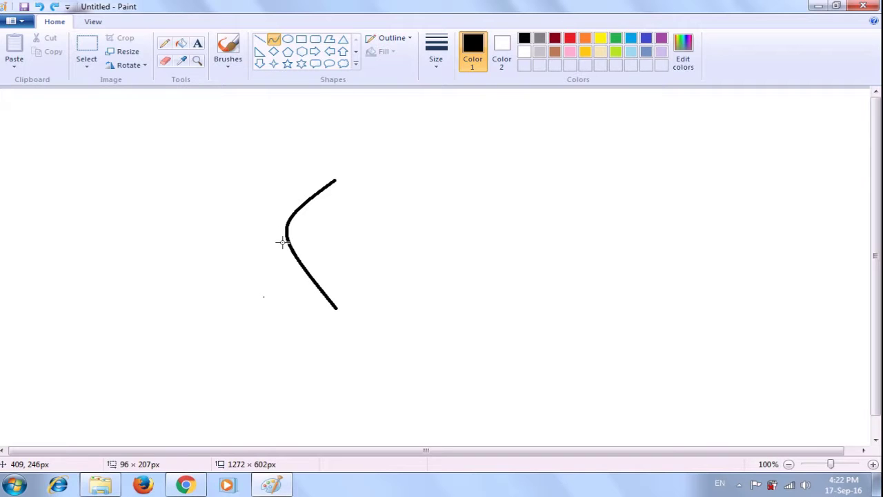
{"action": "left_click_drag", "start_coordinate": [311, 282], "coordinate": [421, 264]}
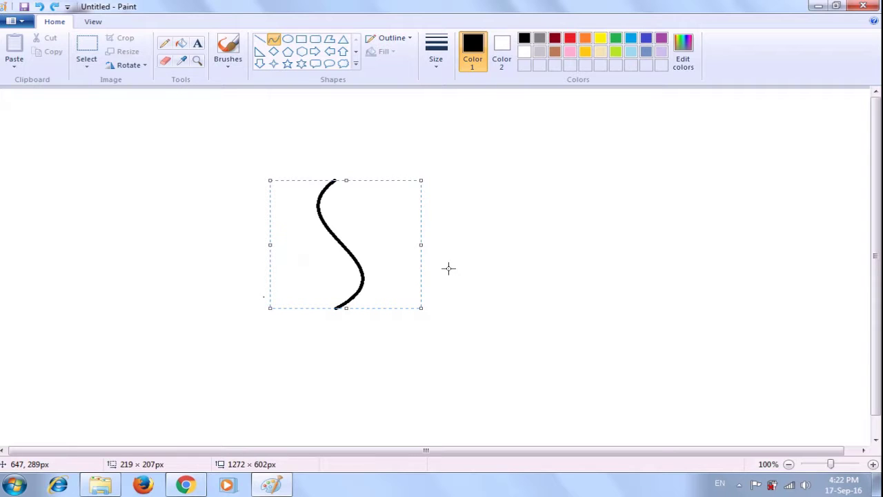
{"action": "left_click", "coordinate": [448, 268]}
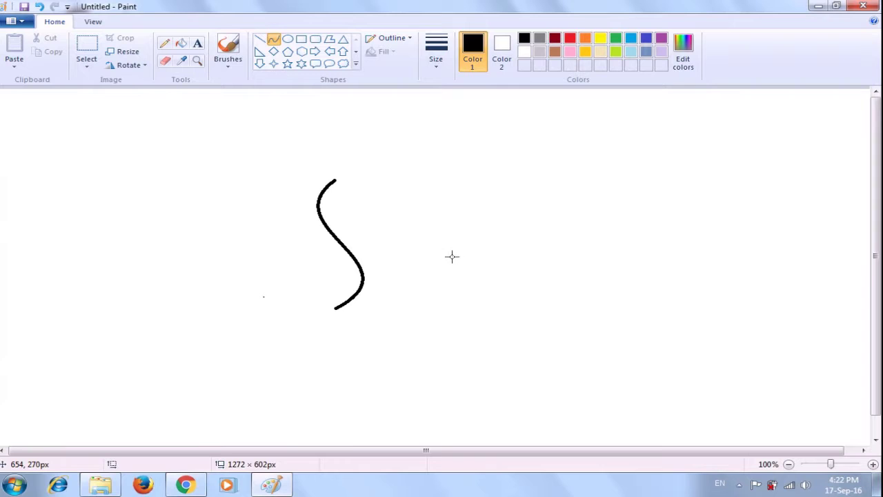
Draw a horizontal curve about 236 px wide, arched upward, to the right of the S-shaped curve.
{"action": "left_click_drag", "start_coordinate": [448, 249], "coordinate": [611, 247]}
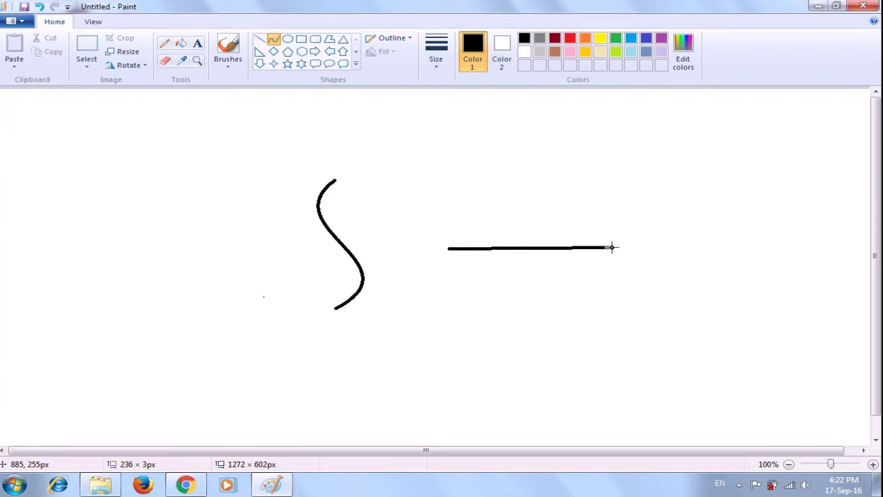
{"action": "left_click_drag", "start_coordinate": [612, 247], "coordinate": [612, 247]}
{"action": "left_click_drag", "start_coordinate": [527, 249], "coordinate": [526, 210]}
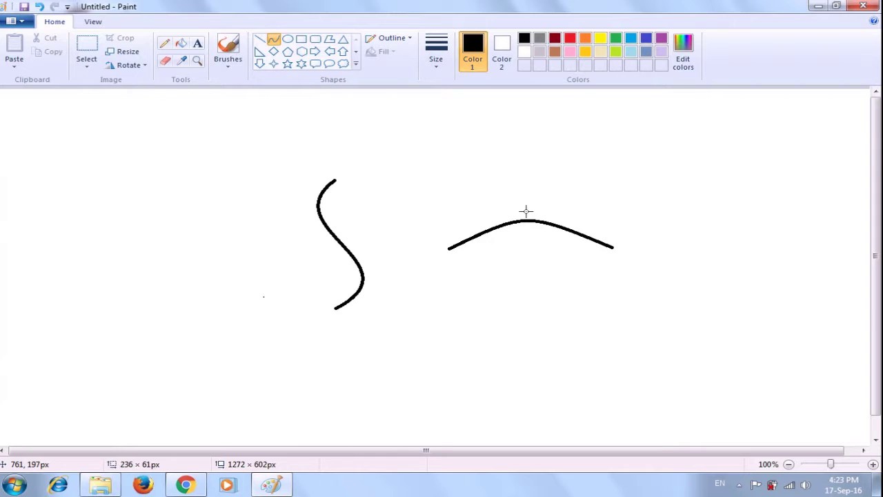
{"action": "left_click_drag", "start_coordinate": [526, 210], "coordinate": [526, 211]}
{"action": "left_click", "coordinate": [525, 198]}
Draw a horizontal curve about 207 px wide, bowed downward, to the left of the S-shaped curve.
{"action": "left_click_drag", "start_coordinate": [136, 238], "coordinate": [279, 238]}
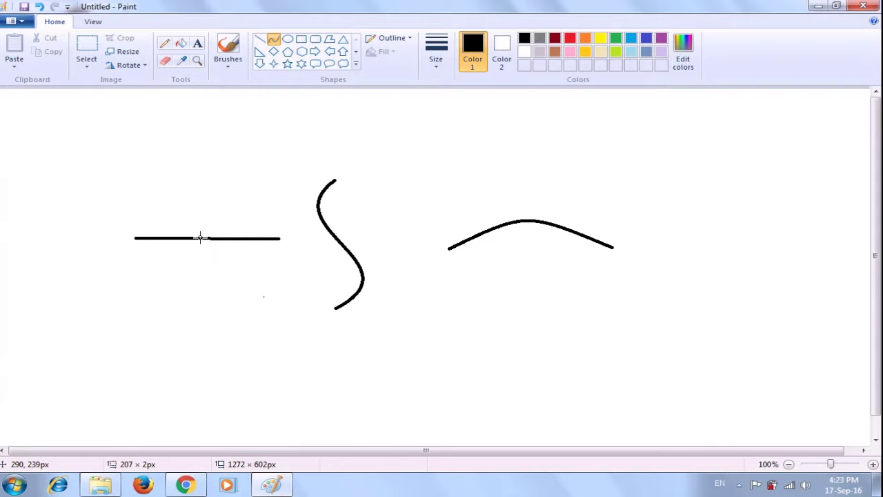
{"action": "left_click_drag", "start_coordinate": [200, 238], "coordinate": [200, 277]}
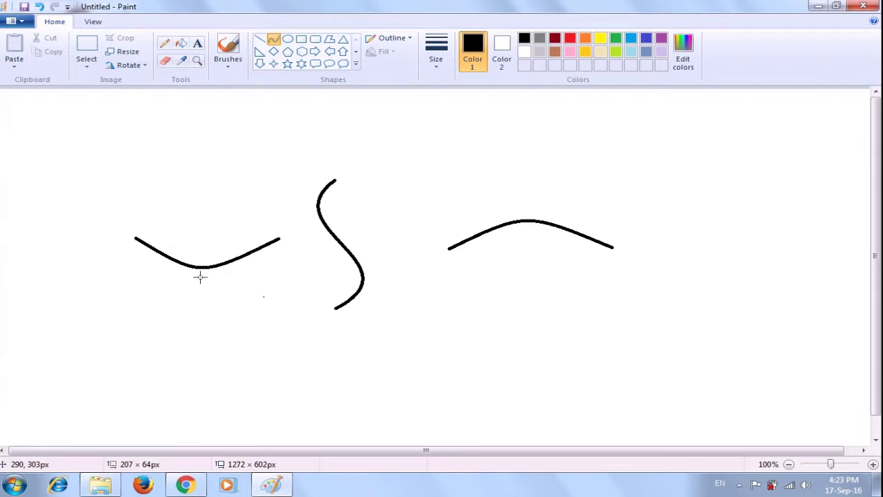
{"action": "left_click", "coordinate": [200, 277]}
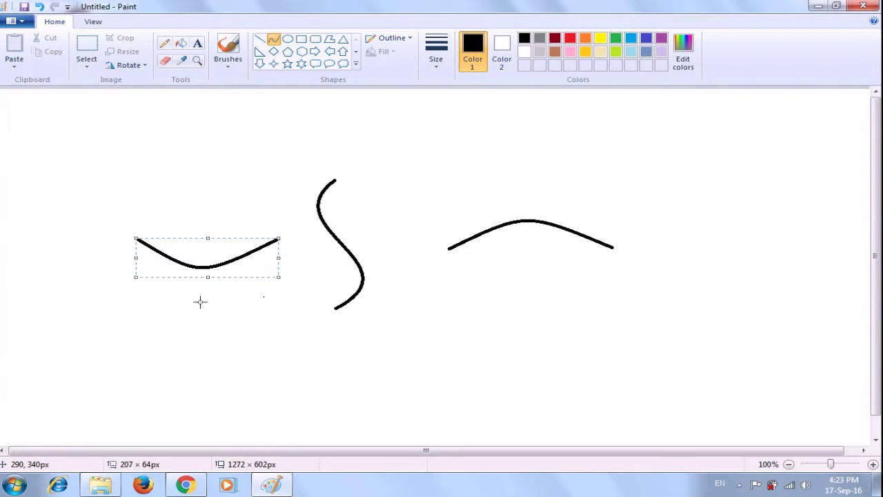
{"action": "left_click", "coordinate": [200, 304]}
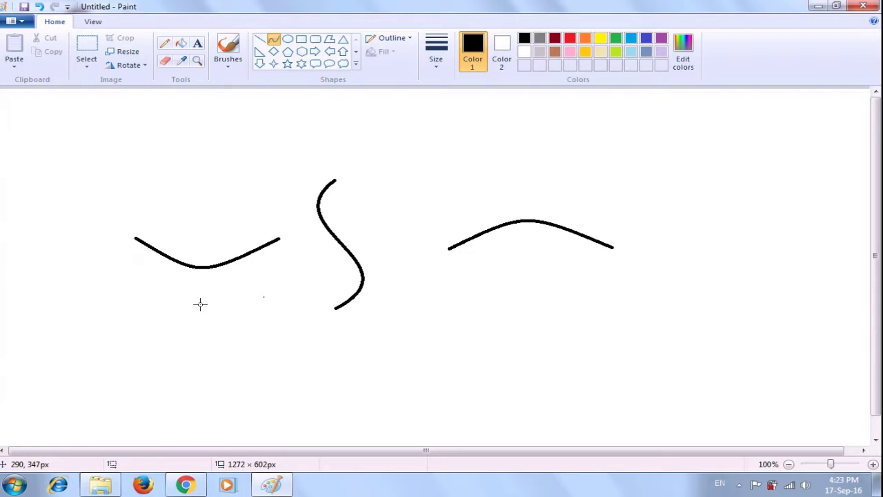
Draw a vertical curve about 168 px tall, bowed to the left, at the far left of the row of curves.
{"action": "left_click", "coordinate": [86, 198]}
{"action": "left_click_drag", "start_coordinate": [86, 198], "coordinate": [84, 301]}
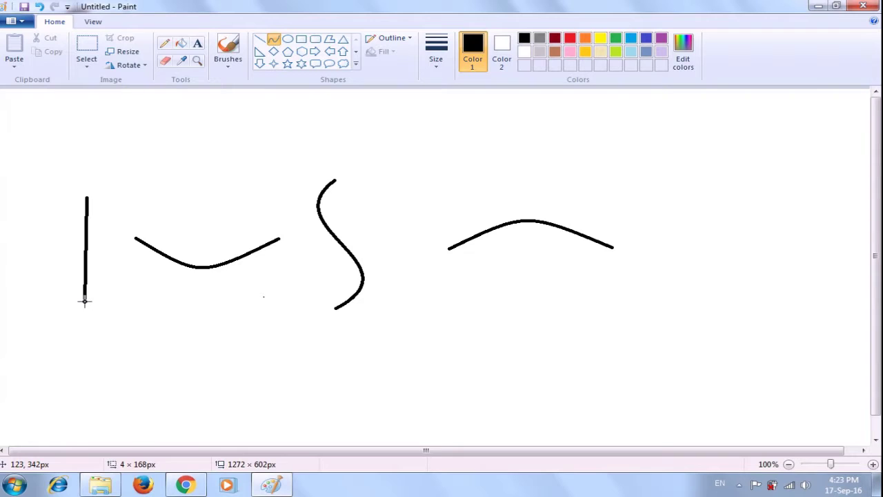
{"action": "left_click", "coordinate": [85, 248]}
{"action": "left_click_drag", "start_coordinate": [85, 249], "coordinate": [43, 255]}
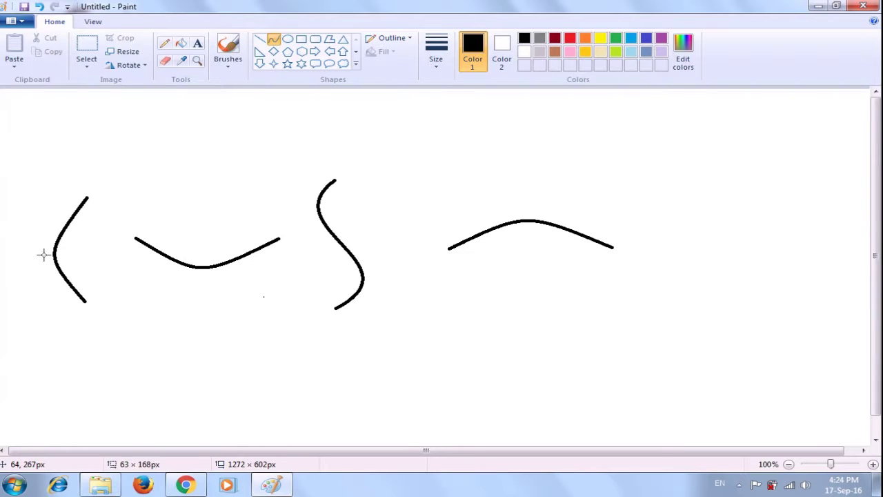
{"action": "left_click_drag", "start_coordinate": [43, 255], "coordinate": [42, 255]}
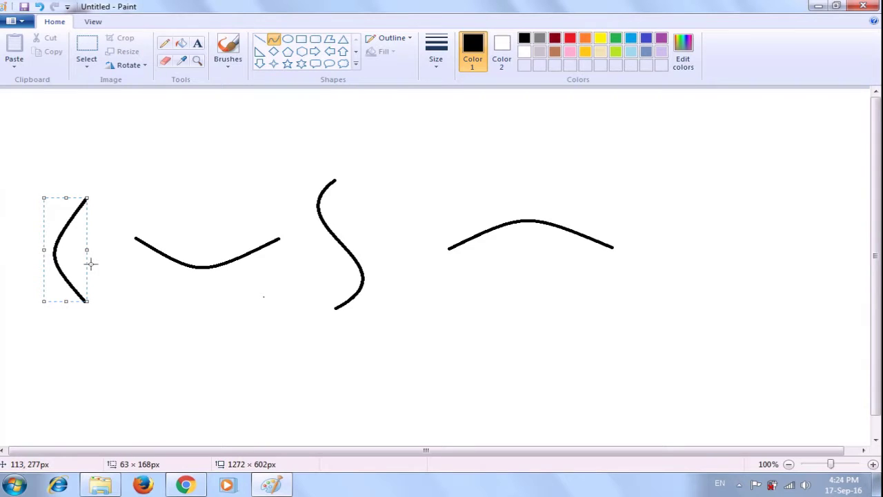
{"action": "left_click", "coordinate": [139, 278]}
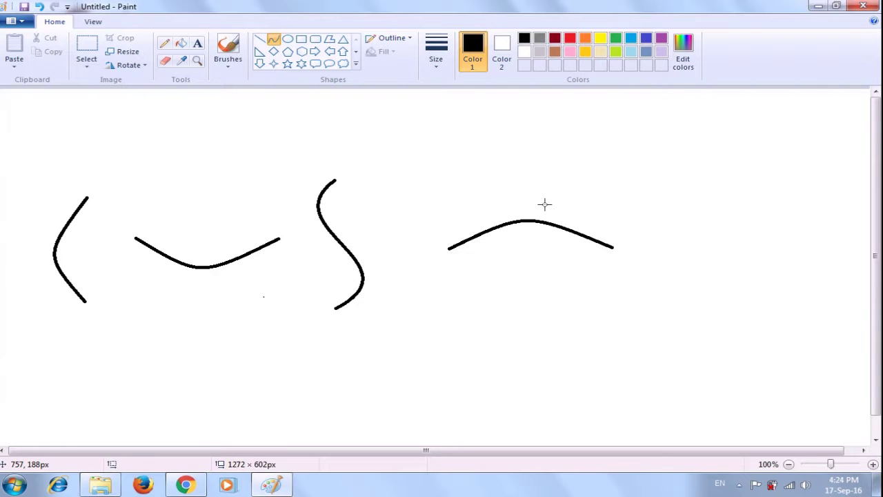
Draw a vertical curve about 191 px tall, bowed to the right, at the far right of the row of curves.
{"action": "left_click", "coordinate": [669, 172]}
{"action": "left_click_drag", "start_coordinate": [669, 171], "coordinate": [672, 286]}
{"action": "left_click_drag", "start_coordinate": [672, 233], "coordinate": [714, 225]}
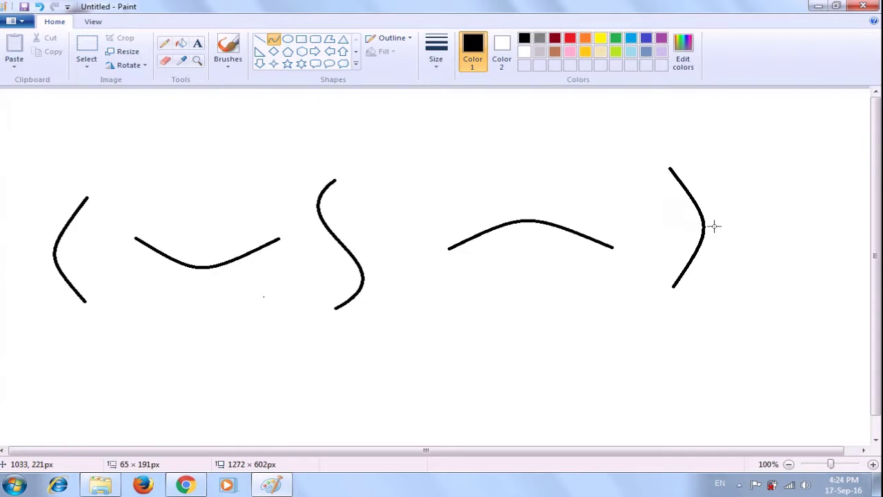
{"action": "left_click_drag", "start_coordinate": [715, 226], "coordinate": [715, 226]}
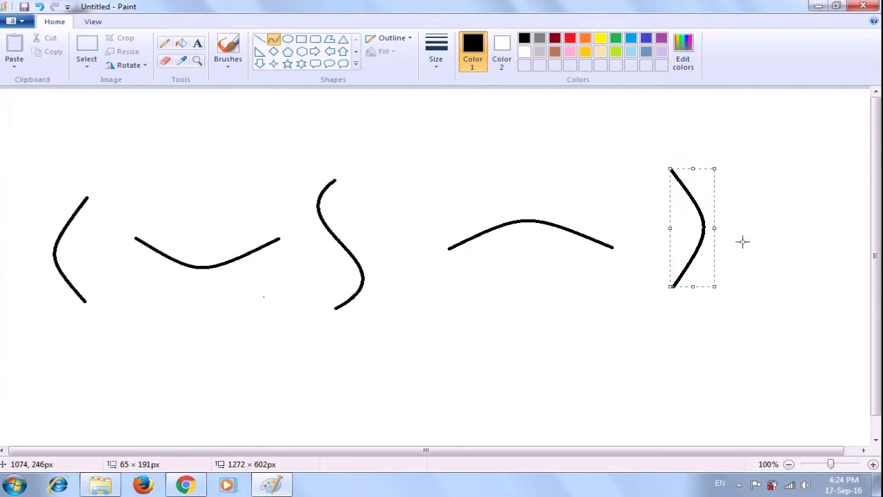
{"action": "left_click", "coordinate": [743, 241]}
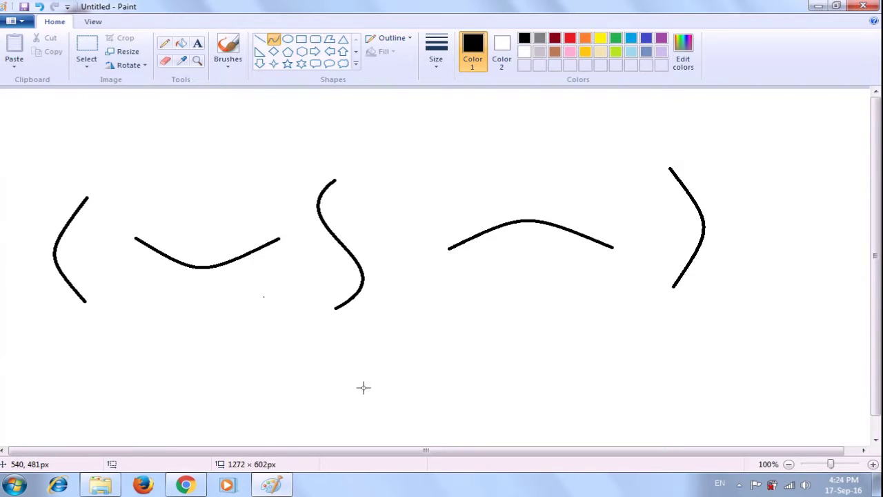
{"action": "left_click_drag", "start_coordinate": [330, 385], "coordinate": [515, 385]}
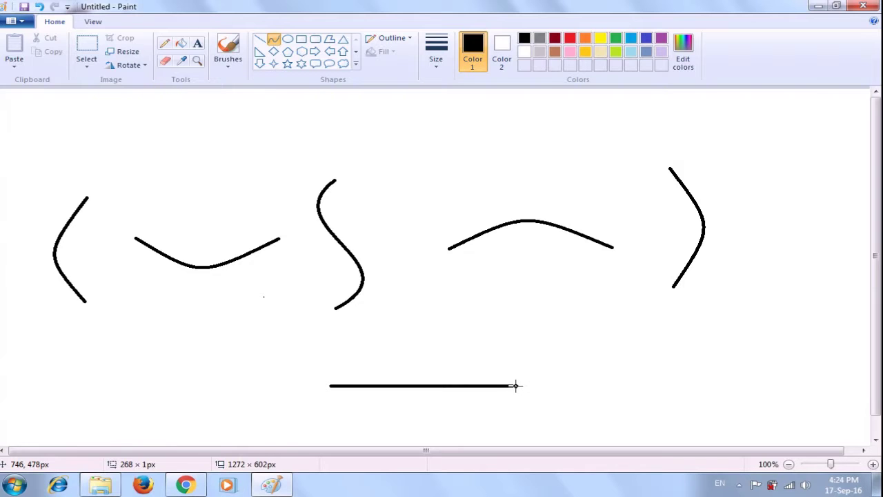
{"action": "key", "text": "Escape"}
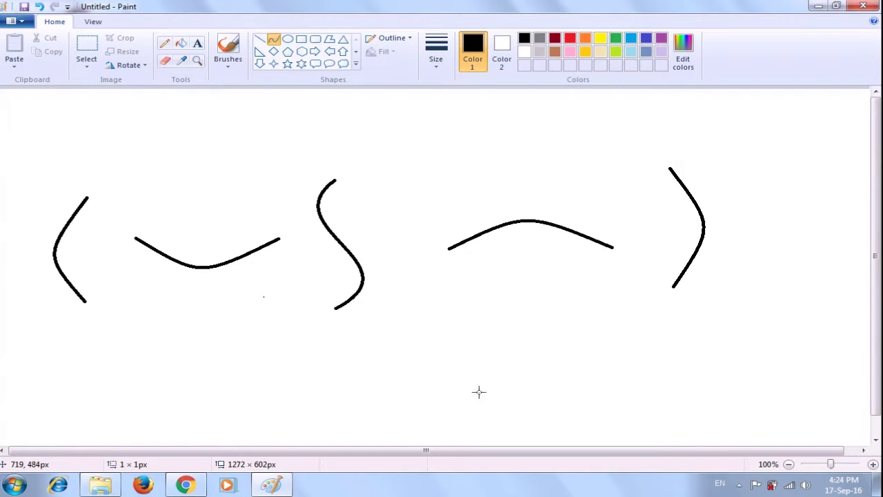
{"action": "left_click_drag", "start_coordinate": [315, 389], "coordinate": [498, 389]}
{"action": "key", "text": "Escape"}
Draw an unbent, nearly horizontal line about 302 px long below the row of curves with the Curve tool.
{"action": "left_click_drag", "start_coordinate": [322, 389], "coordinate": [531, 392]}
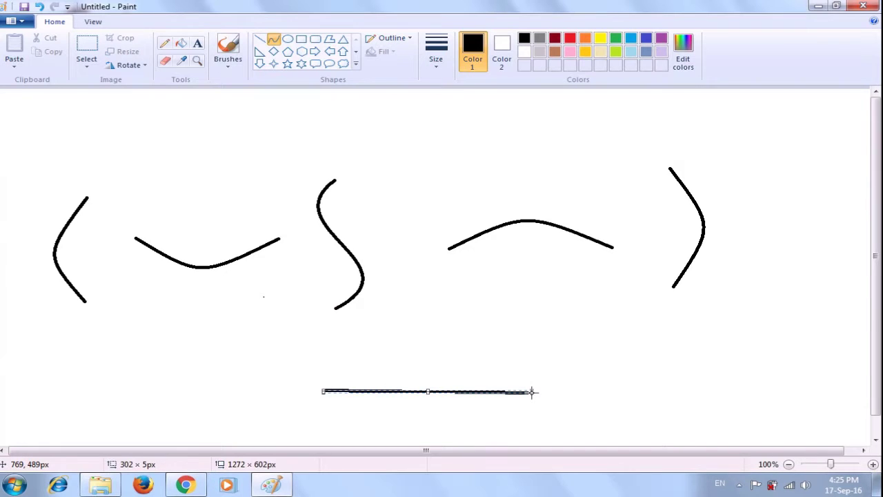
{"action": "left_click", "coordinate": [589, 371]}
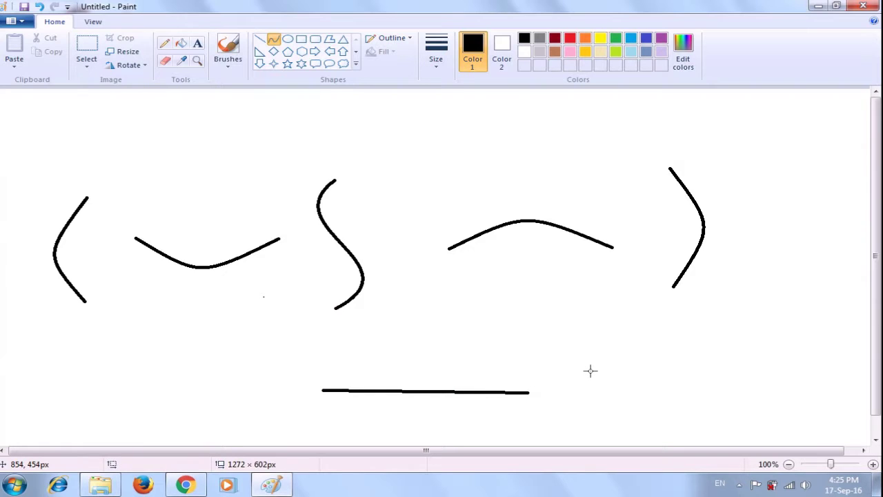
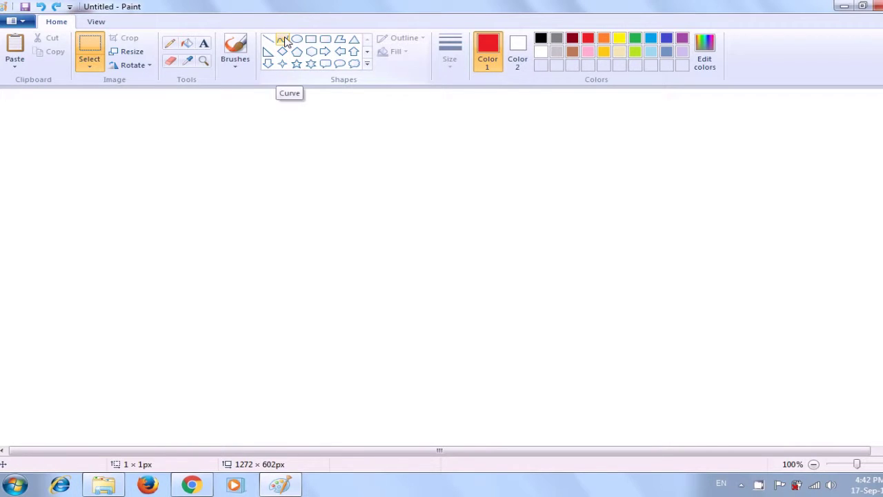
Draw a dark red S-shaped curve about 432 px wide with the second-thinnest line, descending diagonally from upper left to lower right.
{"action": "left_click", "coordinate": [284, 42]}
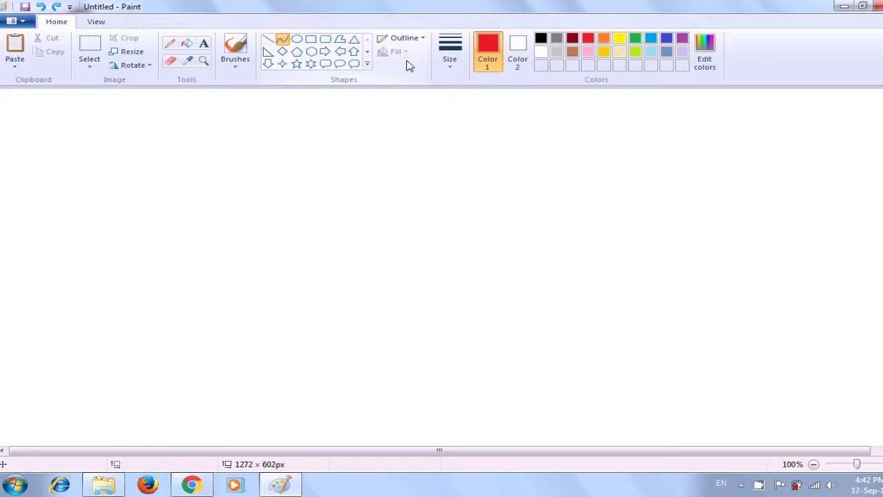
{"action": "left_click", "coordinate": [442, 68]}
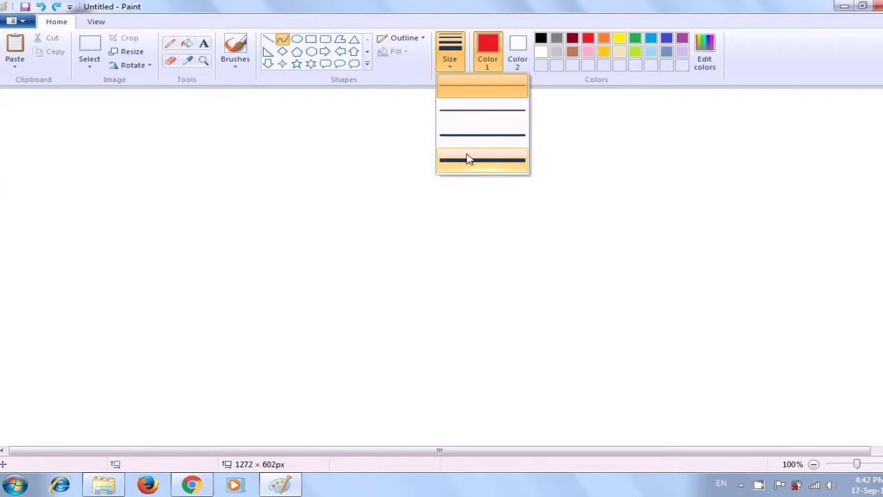
{"action": "left_click", "coordinate": [478, 112]}
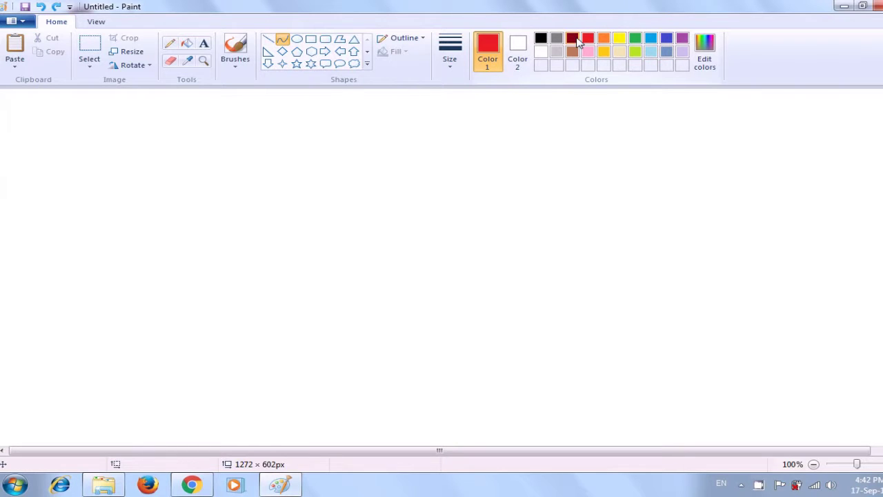
{"action": "left_click", "coordinate": [572, 38]}
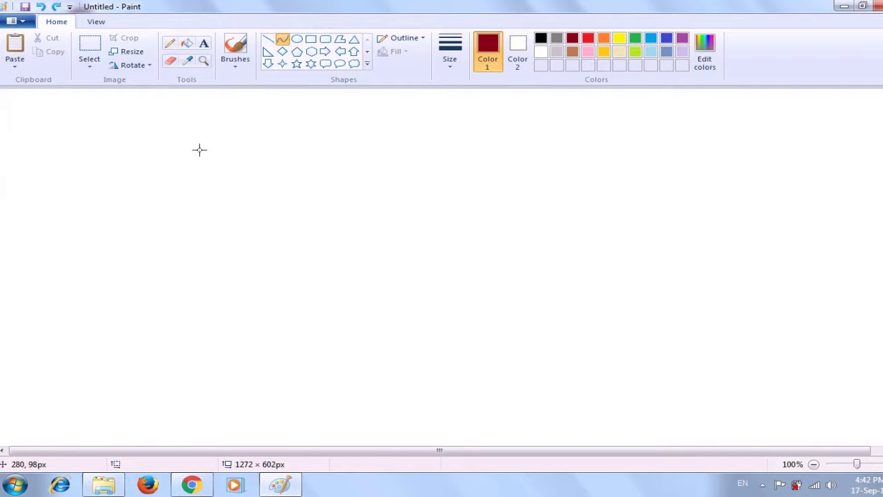
{"action": "left_click_drag", "start_coordinate": [200, 159], "coordinate": [506, 329]}
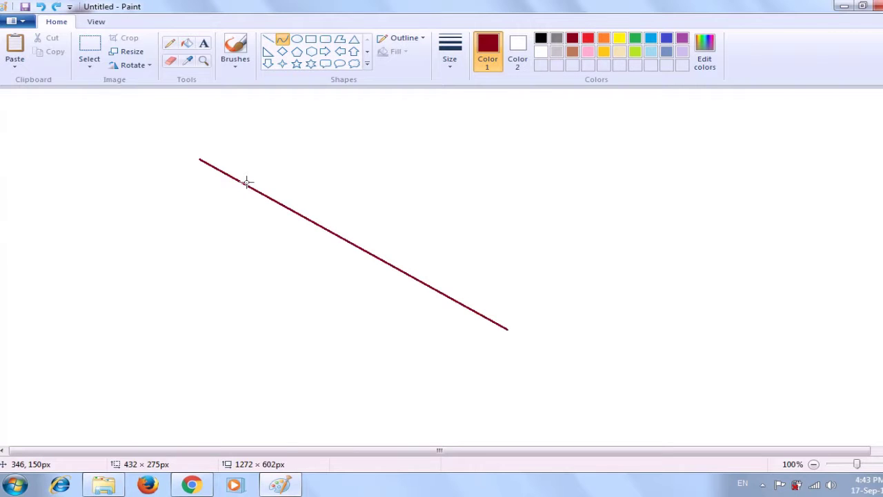
{"action": "left_click_drag", "start_coordinate": [242, 181], "coordinate": [260, 85]}
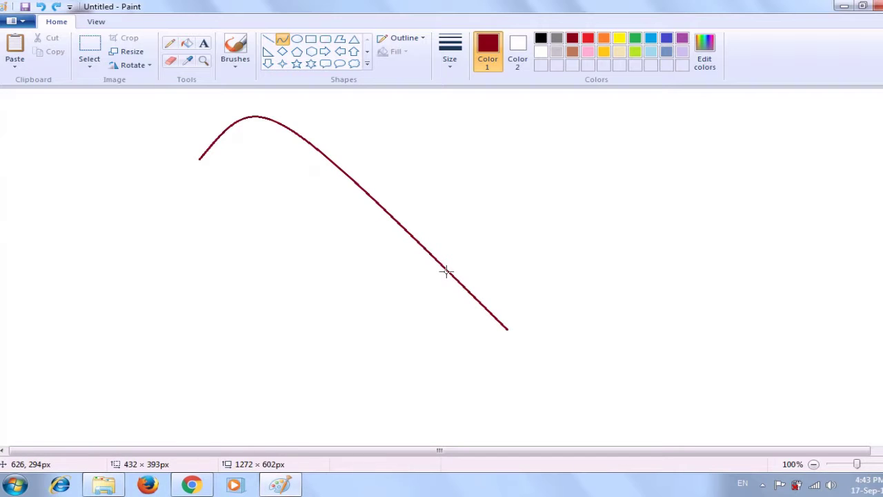
{"action": "left_click_drag", "start_coordinate": [447, 271], "coordinate": [397, 356]}
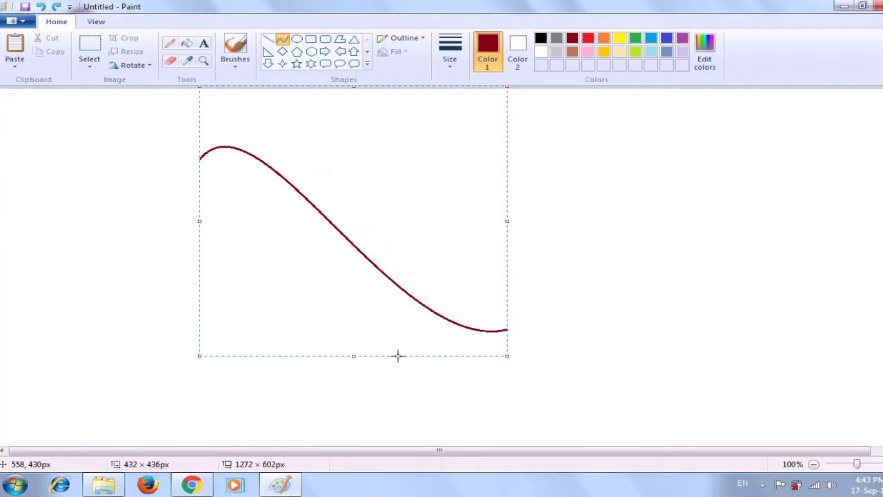
{"action": "left_click", "coordinate": [587, 294]}
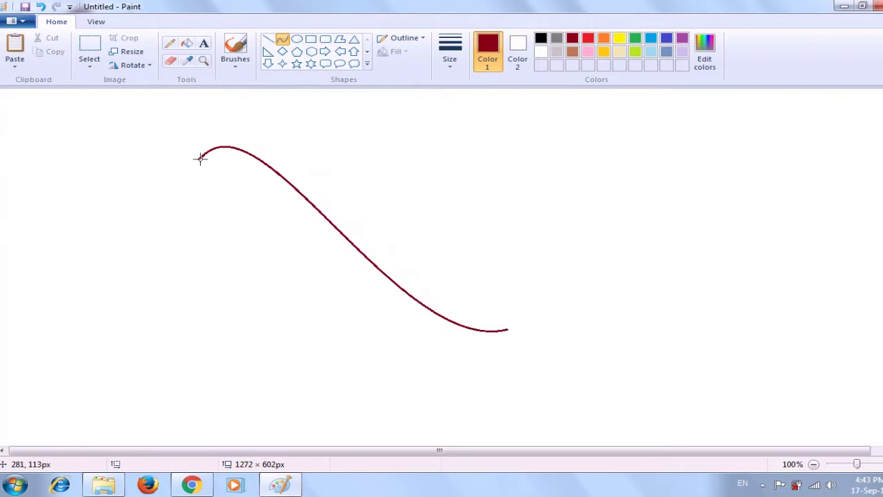
Draw a second curve about 277 px wide from the first curve's upper end to its lower part, bowed downward like a belly.
{"action": "left_click_drag", "start_coordinate": [200, 158], "coordinate": [397, 286]}
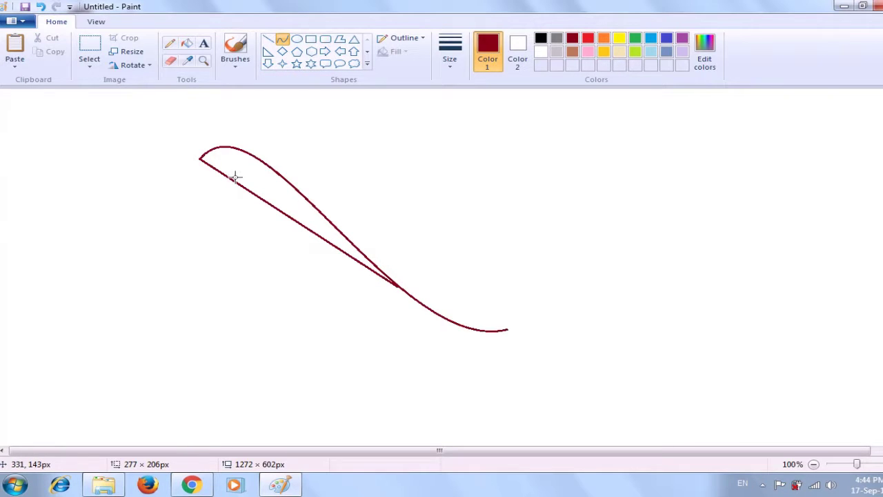
{"action": "left_click_drag", "start_coordinate": [216, 169], "coordinate": [233, 116]}
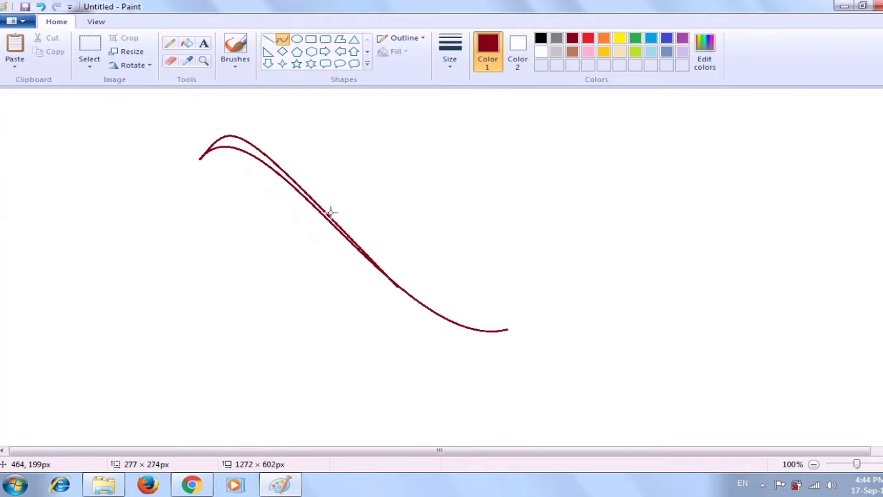
{"action": "mouse_move", "coordinate": [324, 212]}
{"action": "left_mouse_down"}
{"action": "mouse_move", "coordinate": [298, 299]}
{"action": "mouse_move", "coordinate": [243, 395]}
{"action": "left_mouse_up"}
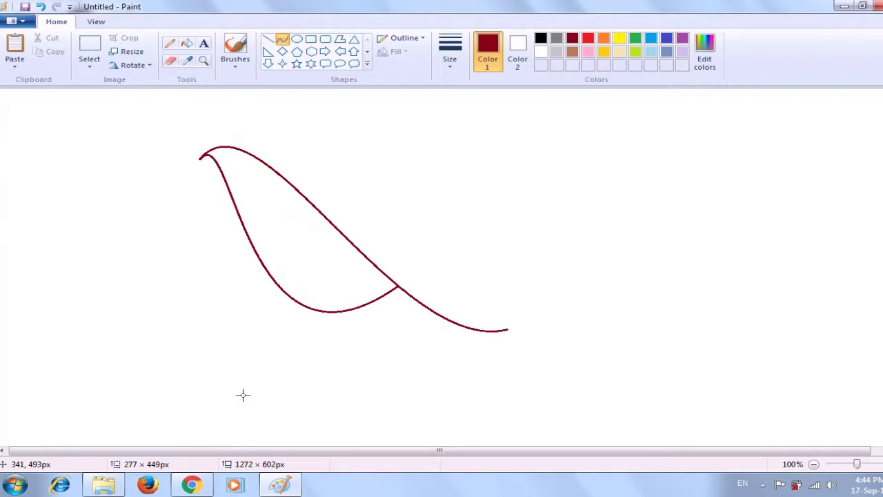
{"action": "left_click_drag", "start_coordinate": [243, 394], "coordinate": [243, 394]}
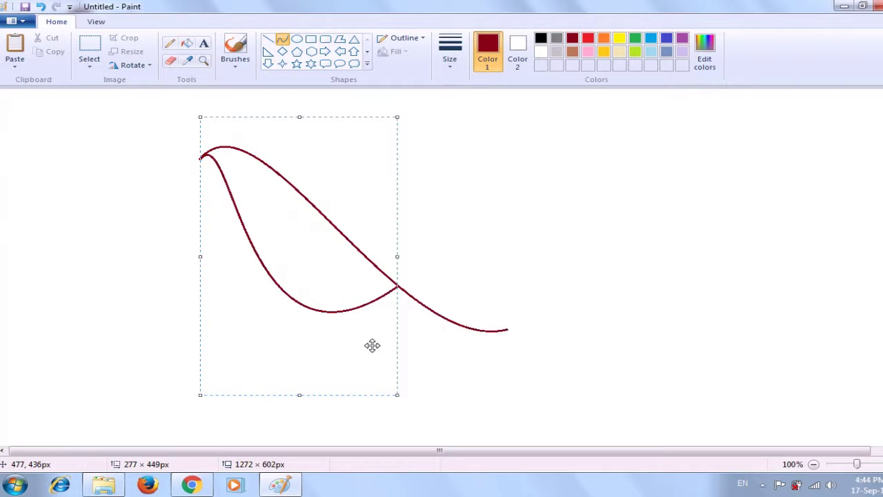
Draw a small dark red oval eye in the bird's head, just behind the beak.
{"action": "left_click", "coordinate": [507, 268]}
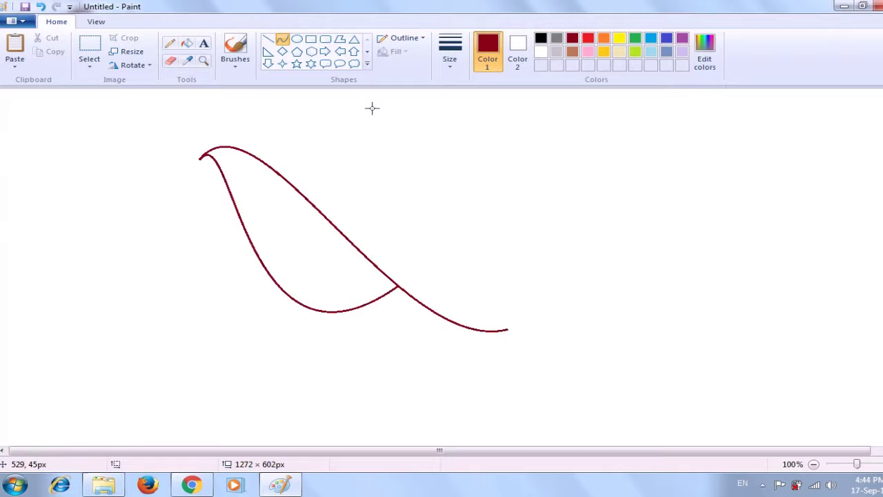
{"action": "left_click", "coordinate": [298, 39]}
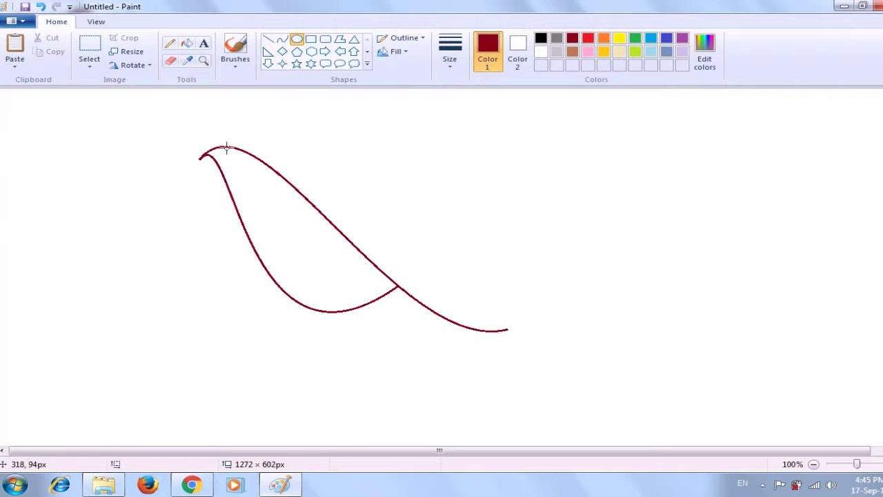
{"action": "mouse_move", "coordinate": [224, 149]}
{"action": "left_mouse_down"}
{"action": "mouse_move", "coordinate": [231, 158]}
{"action": "mouse_move", "coordinate": [216, 155]}
{"action": "left_mouse_up"}
{"action": "left_click", "coordinate": [274, 131]}
Draw a small V-shaped leg about 22 px wide below the front of the bird's belly with the Curve tool.
{"action": "left_click", "coordinate": [285, 41]}
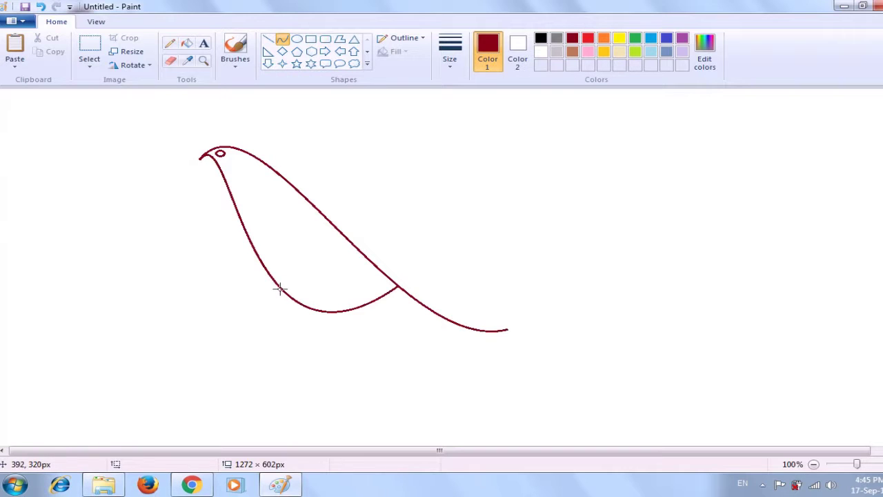
{"action": "left_click_drag", "start_coordinate": [281, 290], "coordinate": [296, 305]}
{"action": "left_click_drag", "start_coordinate": [284, 311], "coordinate": [283, 318]}
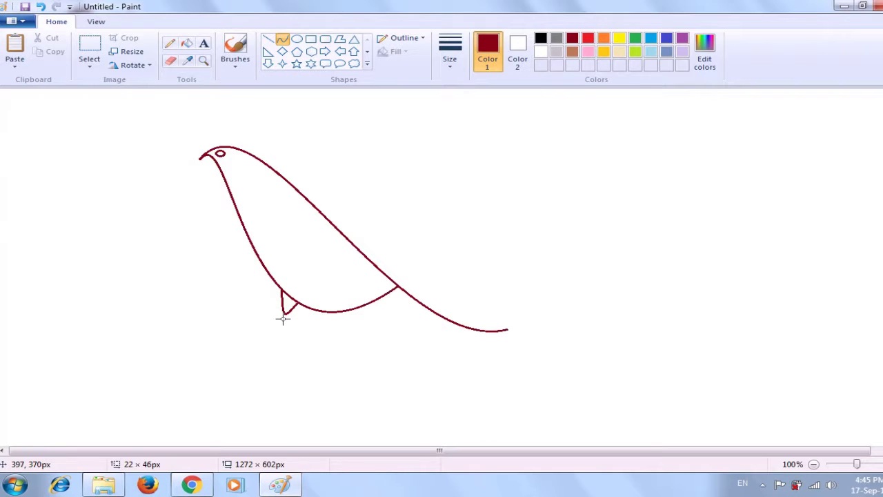
{"action": "left_click_drag", "start_coordinate": [283, 318], "coordinate": [283, 319]}
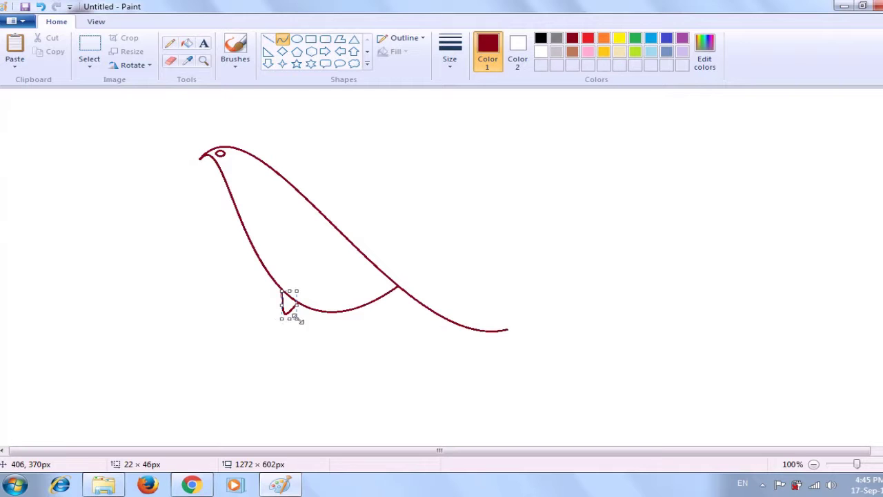
{"action": "left_click", "coordinate": [432, 252]}
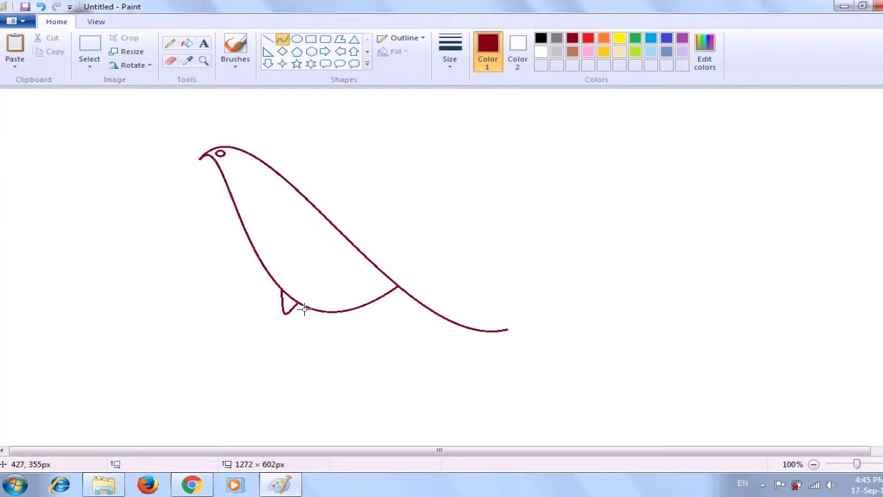
Draw a second small curved leg about 27 px wide on the belly, just behind the first leg.
{"action": "left_click_drag", "start_coordinate": [304, 307], "coordinate": [323, 310]}
{"action": "left_click_drag", "start_coordinate": [313, 308], "coordinate": [304, 323]}
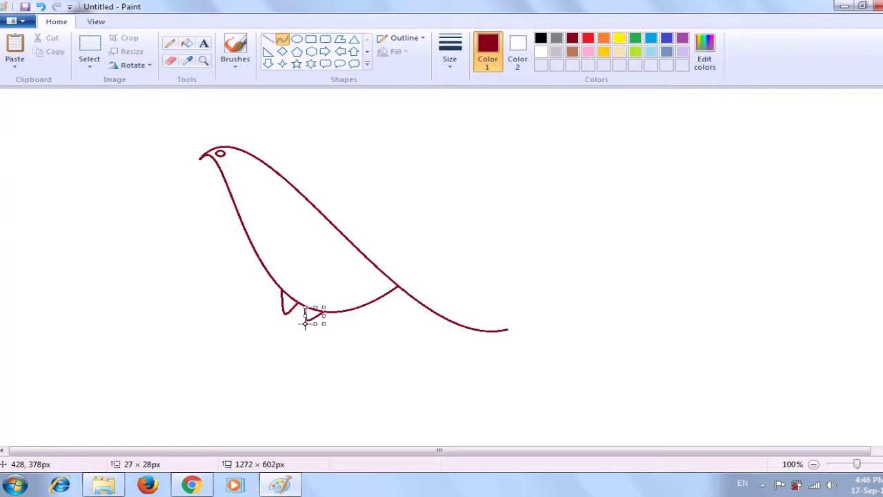
{"action": "left_click", "coordinate": [488, 265]}
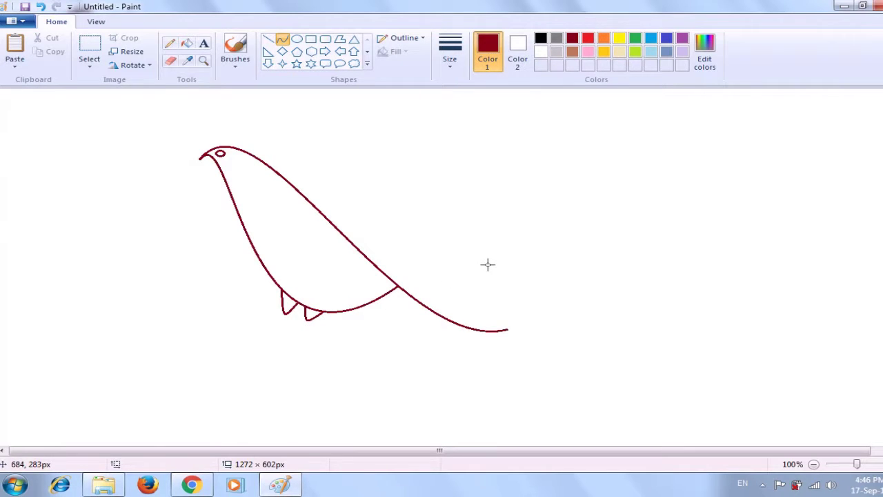
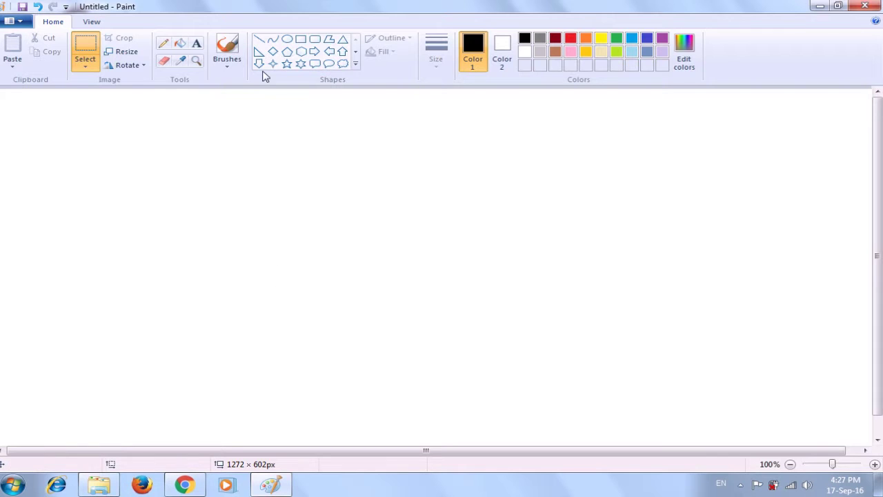
Draw a vertical black line about 269 px tall on the left part of the blank canvas.
{"action": "left_click", "coordinate": [261, 39]}
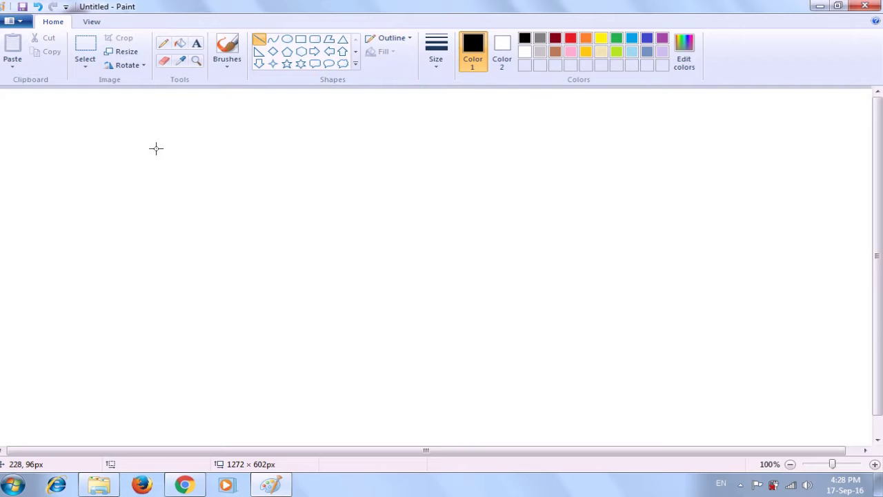
{"action": "mouse_move", "coordinate": [155, 148]}
{"action": "left_mouse_down"}
{"action": "mouse_move", "coordinate": [140, 292]}
{"action": "mouse_move", "coordinate": [140, 313]}
{"action": "mouse_move", "coordinate": [155, 314]}
{"action": "left_mouse_up"}
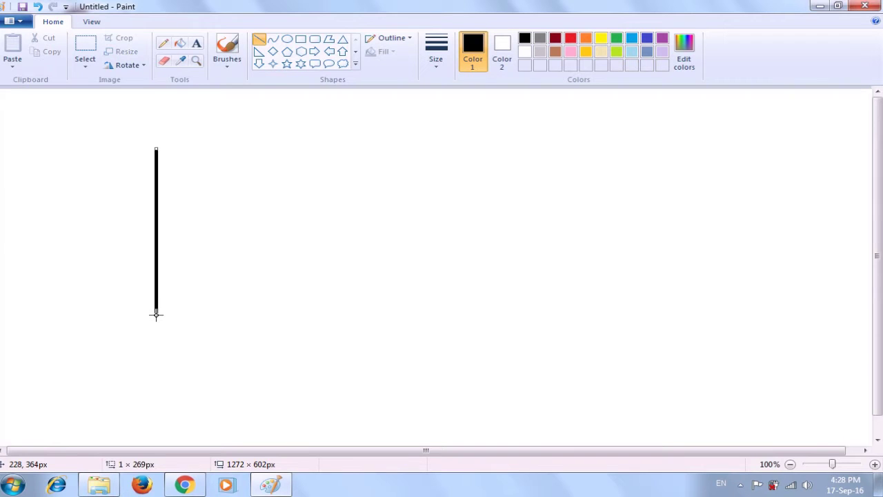
{"action": "left_click", "coordinate": [201, 314]}
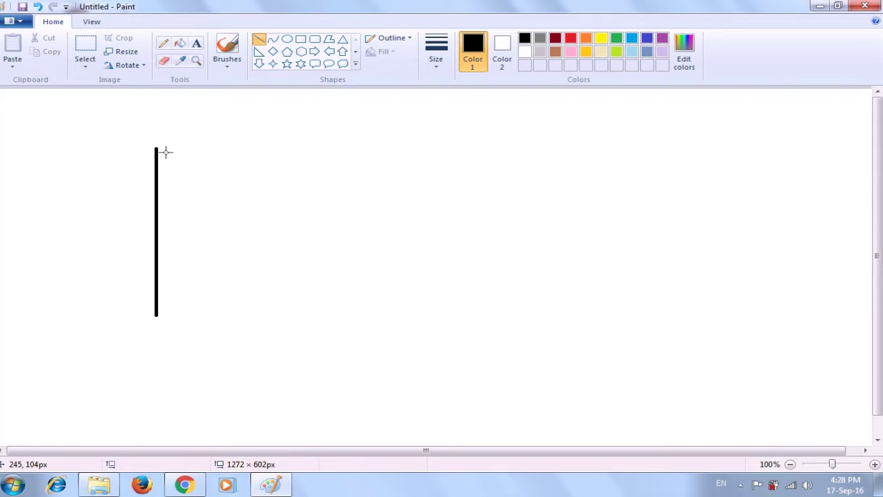
Draw a parallel vertical line about 278 px tall just right of the first and erase its overhanging lower end.
{"action": "left_click_drag", "start_coordinate": [163, 147], "coordinate": [163, 318]}
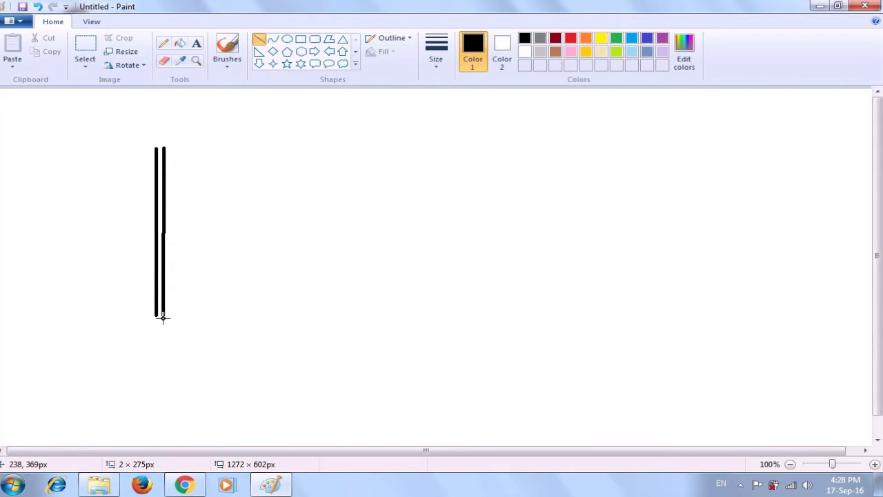
{"action": "left_click_drag", "start_coordinate": [162, 317], "coordinate": [163, 319]}
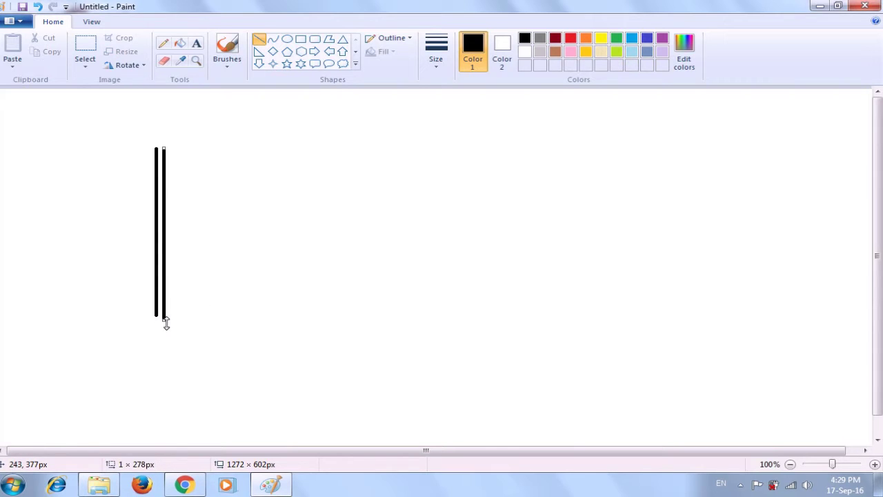
{"action": "left_click", "coordinate": [235, 283]}
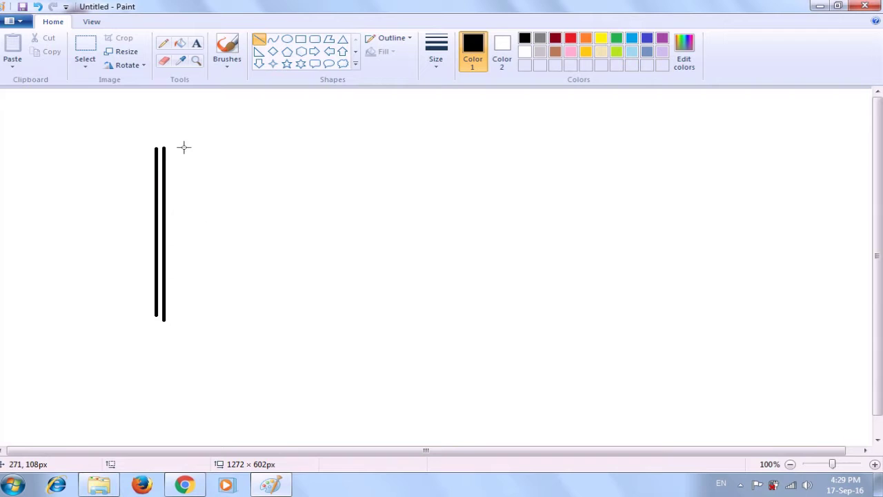
{"action": "left_click", "coordinate": [163, 60]}
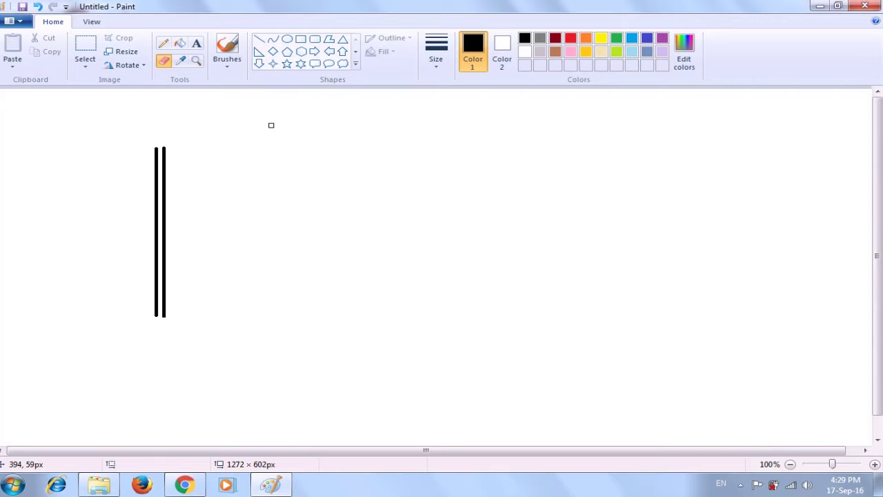
Close the lower and upper ends of the two vertical lines with short lines to form a narrow pole.
{"action": "left_click", "coordinate": [260, 40]}
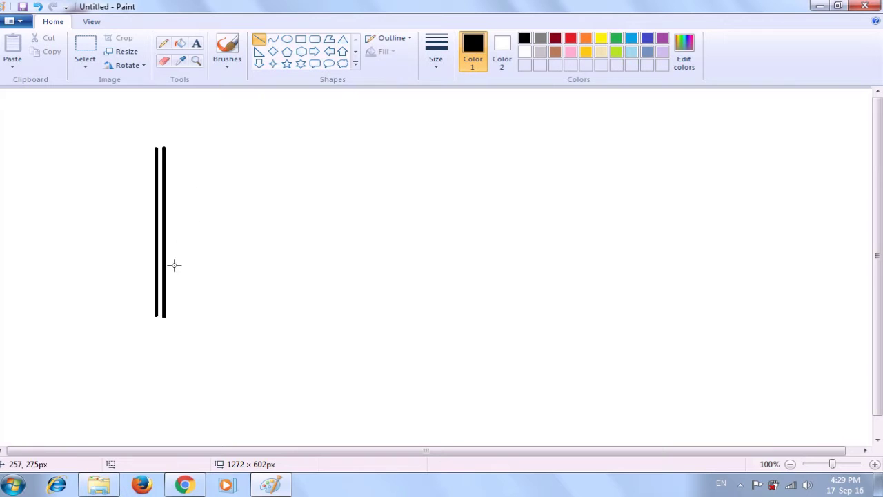
{"action": "left_click_drag", "start_coordinate": [156, 317], "coordinate": [167, 316]}
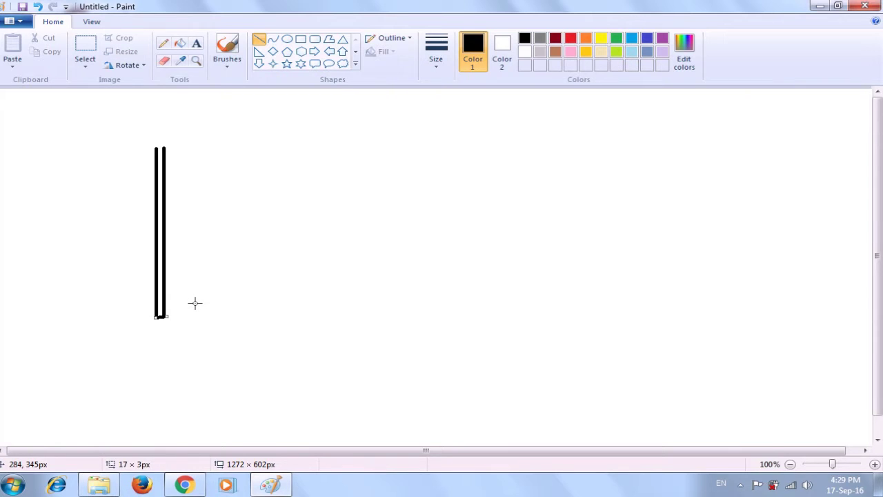
{"action": "left_click", "coordinate": [218, 288]}
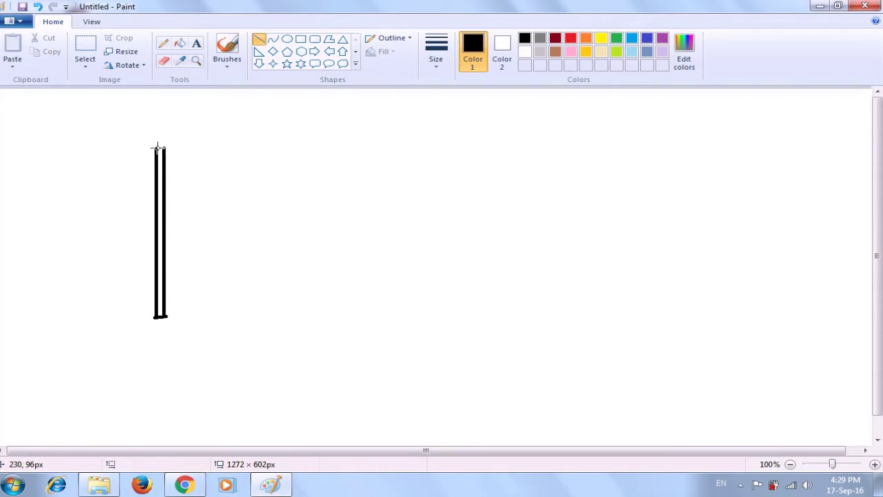
{"action": "left_click_drag", "start_coordinate": [157, 147], "coordinate": [163, 147]}
{"action": "left_click", "coordinate": [241, 133]}
Draw a horizontal wave about 225 px wide to the right of the pole, bent up at left and down at right.
{"action": "left_click", "coordinate": [273, 42]}
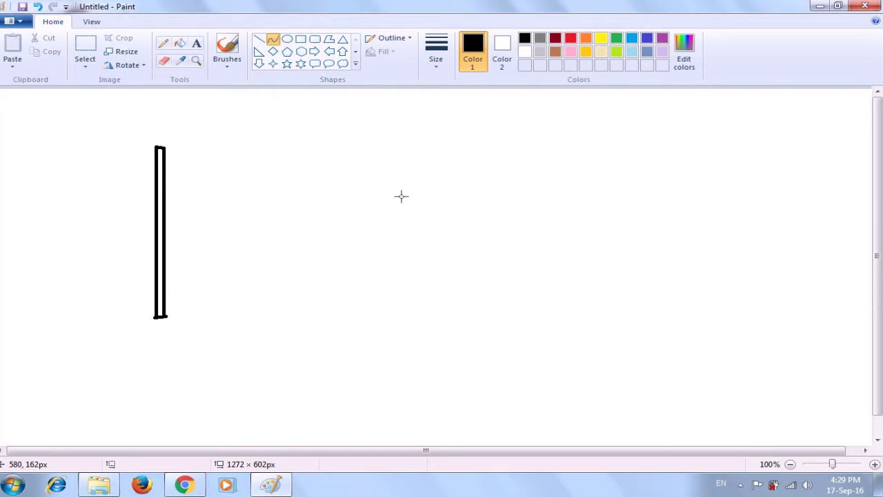
{"action": "left_click_drag", "start_coordinate": [403, 195], "coordinate": [559, 195]}
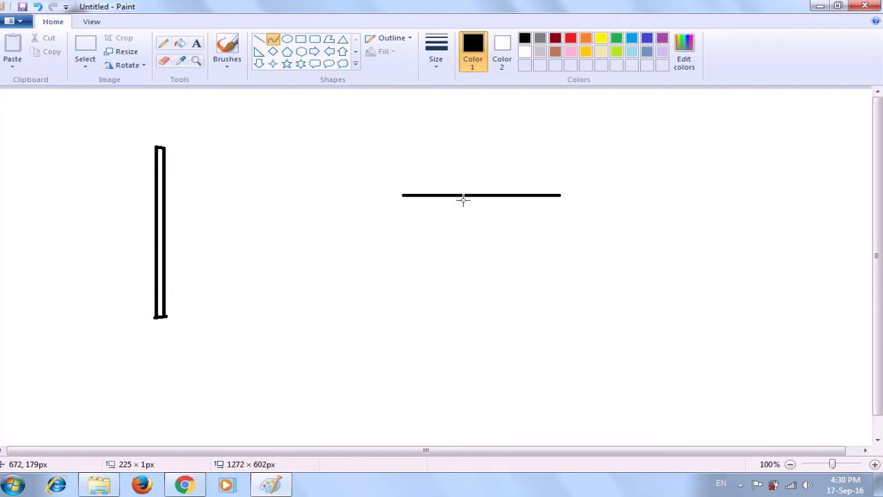
{"action": "left_click_drag", "start_coordinate": [444, 194], "coordinate": [443, 173]}
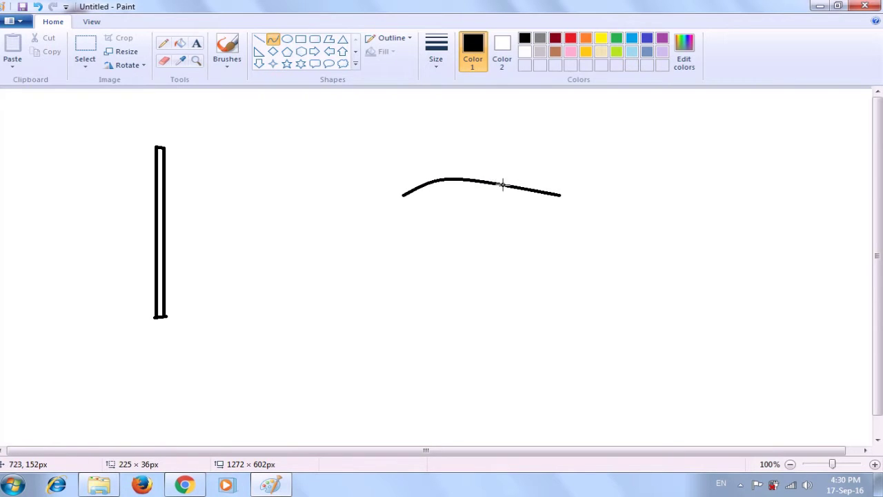
{"action": "left_click_drag", "start_coordinate": [517, 187], "coordinate": [531, 216]}
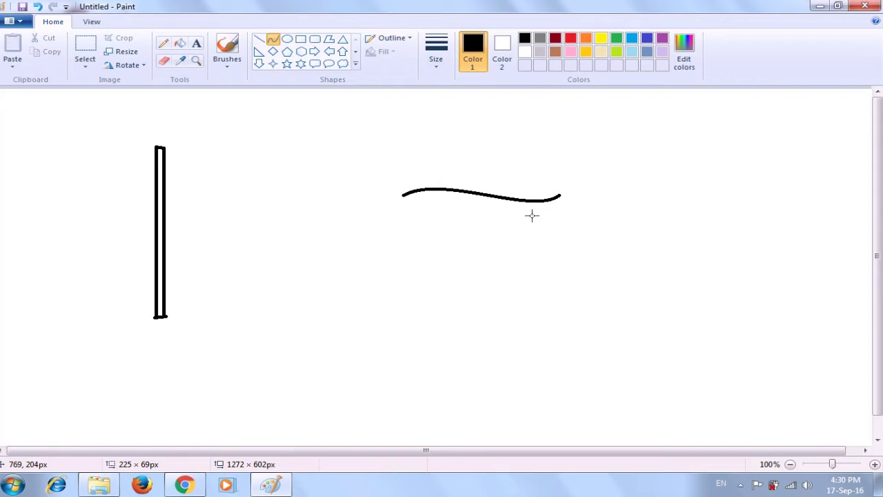
{"action": "left_click_drag", "start_coordinate": [531, 216], "coordinate": [531, 215]}
{"action": "left_click", "coordinate": [625, 209]}
Copy the wave with a rectangular selection of about 270 × 138 px and move the pasted copy beside the pole's upper part.
{"action": "left_click", "coordinate": [86, 67]}
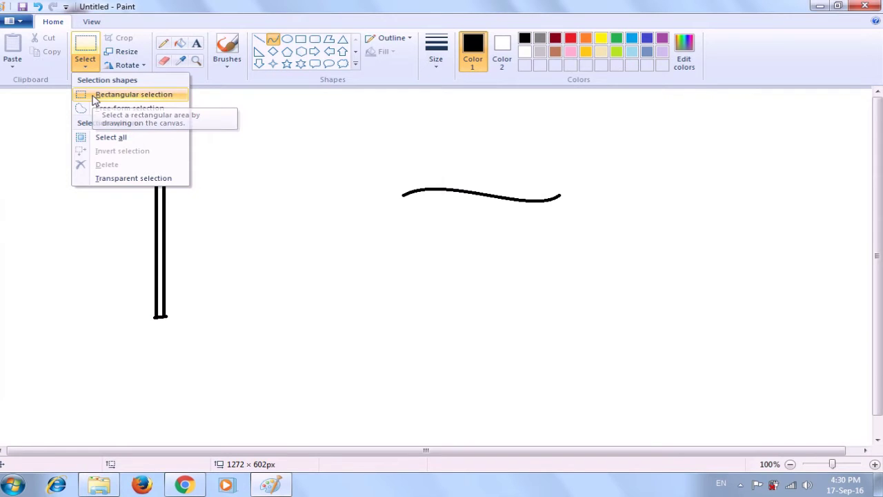
{"action": "left_click", "coordinate": [95, 97]}
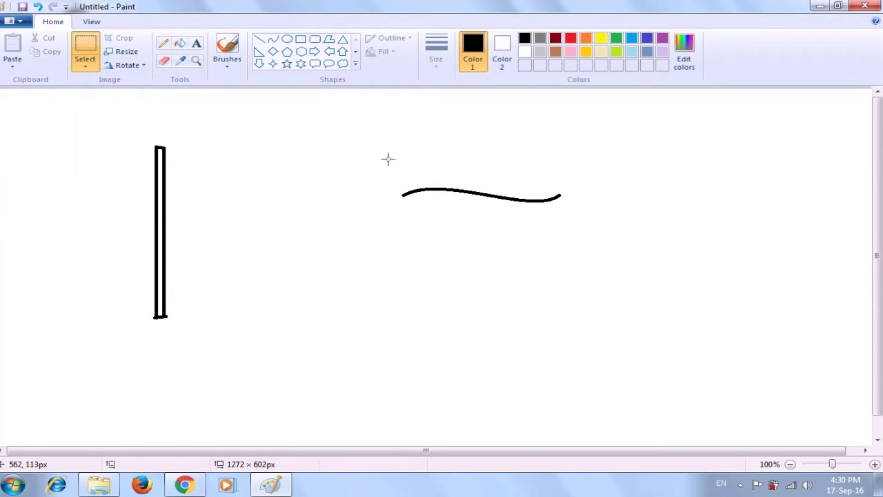
{"action": "left_click_drag", "start_coordinate": [388, 159], "coordinate": [568, 243]}
{"action": "left_click_drag", "start_coordinate": [574, 244], "coordinate": [576, 244]}
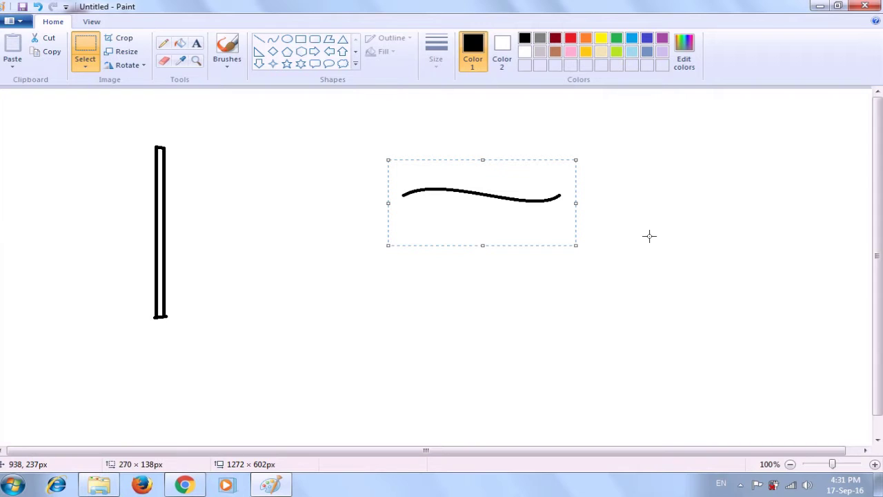
{"action": "key", "text": "ctrl+c"}
{"action": "key", "text": "ctrl+v"}
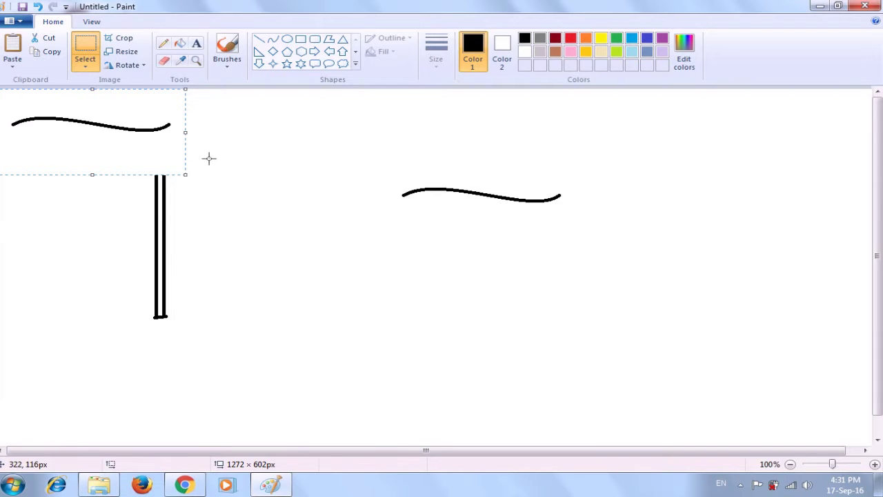
{"action": "left_click_drag", "start_coordinate": [90, 144], "coordinate": [254, 185]}
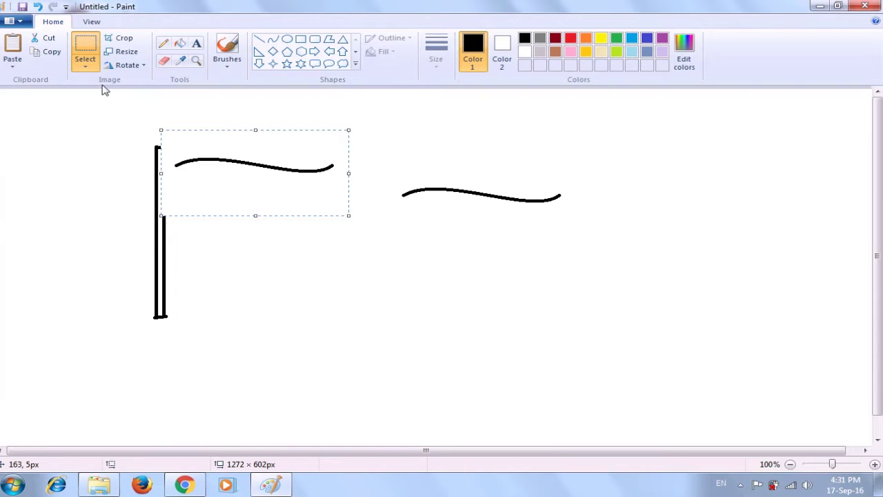
Turn on transparent selection and move the copied wave so its left end meets the top of the pole.
{"action": "left_click", "coordinate": [84, 71]}
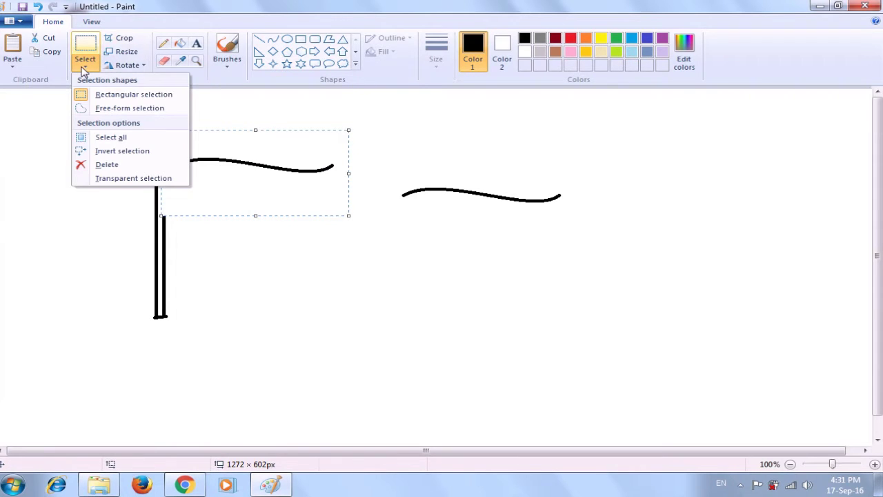
{"action": "left_click", "coordinate": [105, 179]}
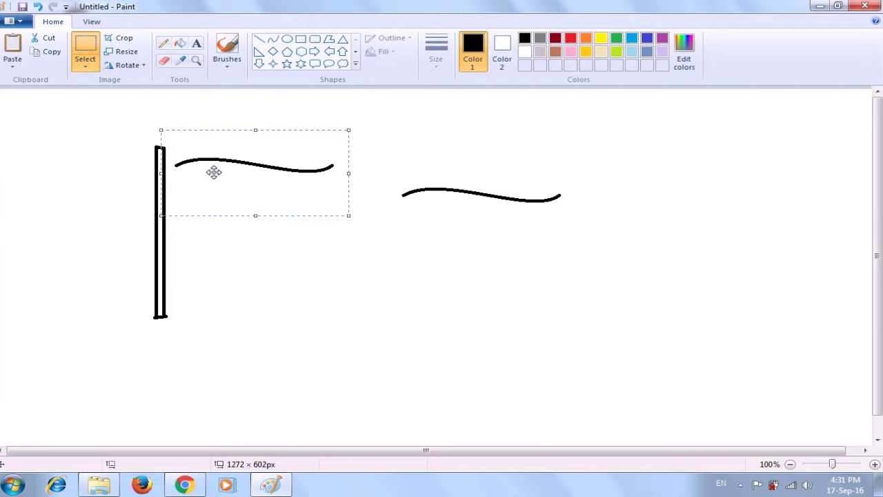
{"action": "key", "text": "Escape"}
{"action": "left_click_drag", "start_coordinate": [241, 179], "coordinate": [231, 161]}
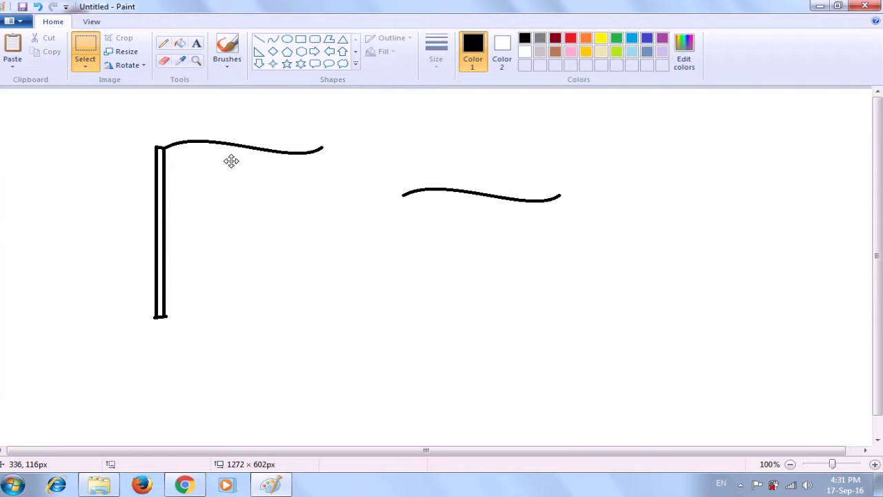
{"action": "left_click_drag", "start_coordinate": [231, 160], "coordinate": [232, 160]}
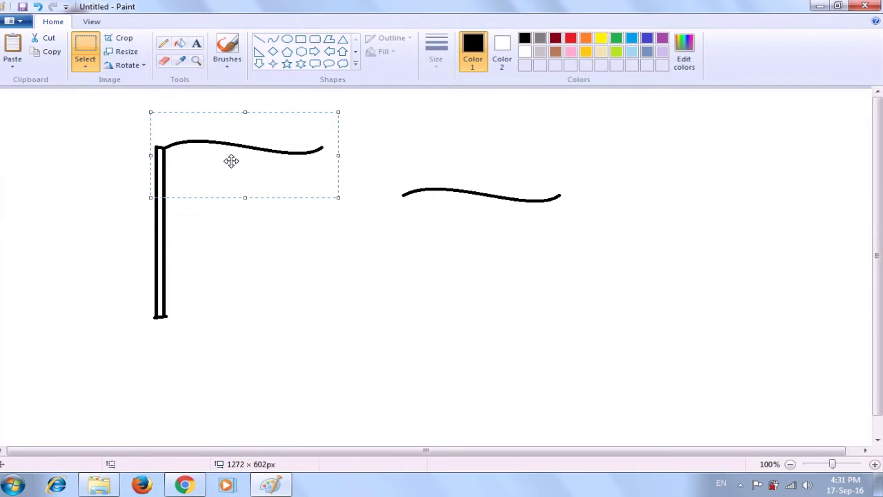
{"action": "left_click", "coordinate": [484, 131]}
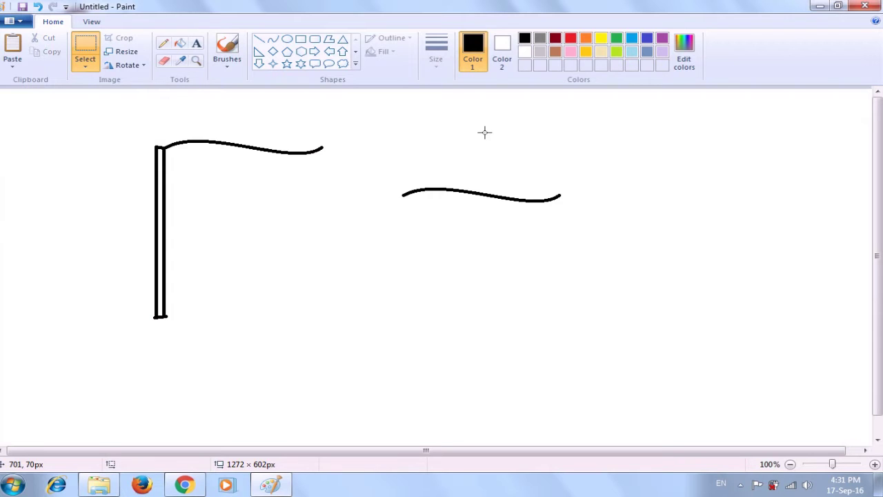
Paste another copy of the wave and place it directly below the first one, with its left end touching the pole.
{"action": "key", "text": "ctrl+v"}
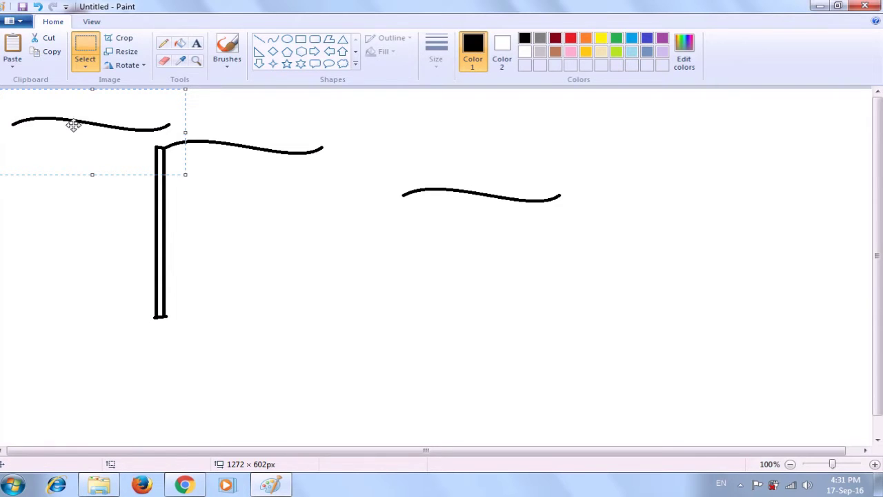
{"action": "left_click_drag", "start_coordinate": [73, 123], "coordinate": [228, 173]}
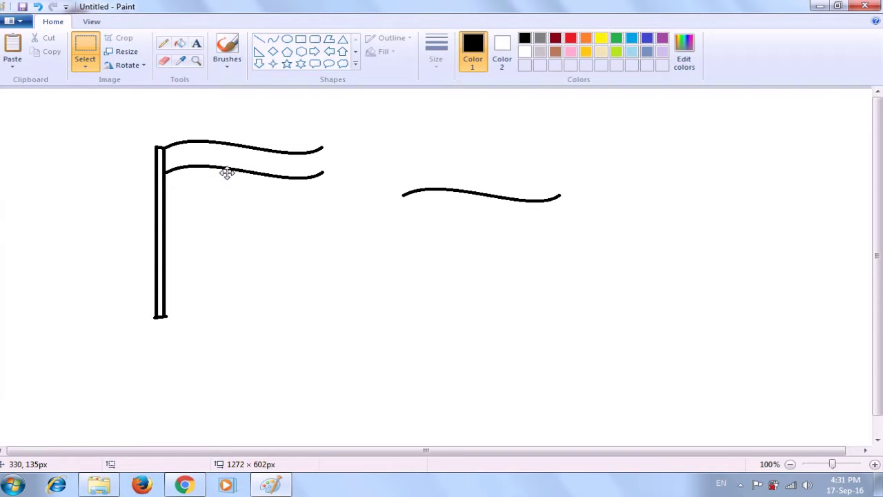
Paste a third copy of the wave and place it below the second one, with its left end touching the pole.
{"action": "left_click_drag", "start_coordinate": [227, 173], "coordinate": [228, 173]}
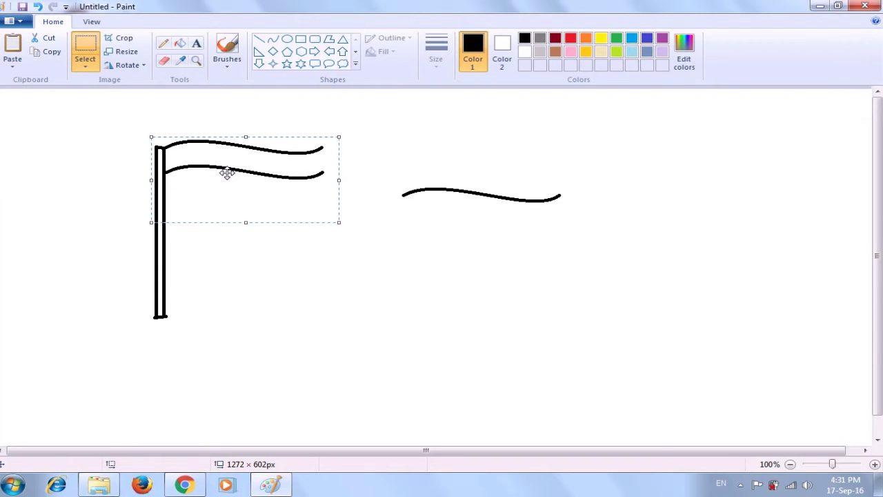
{"action": "left_click", "coordinate": [413, 137]}
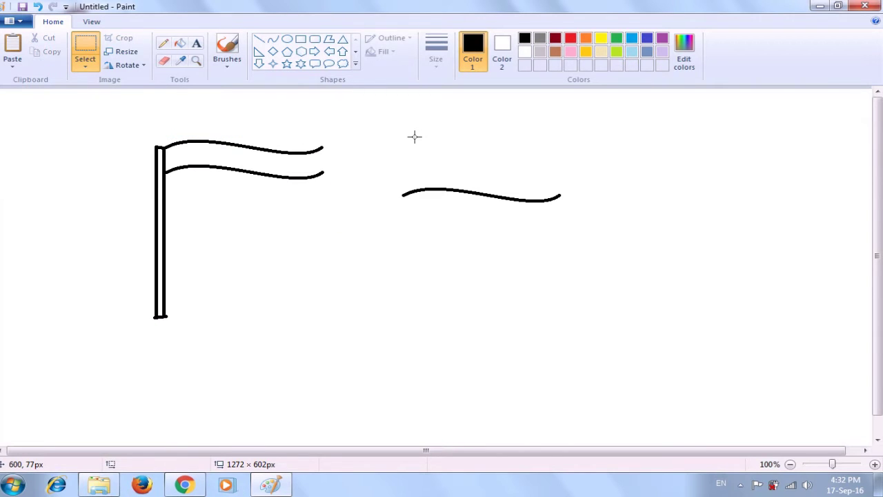
{"action": "key", "text": "ctrl+v"}
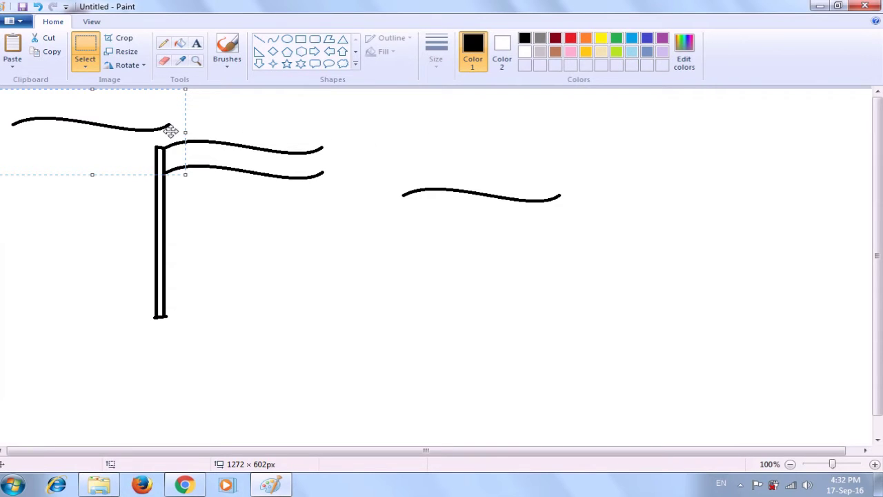
{"action": "key", "text": "Escape"}
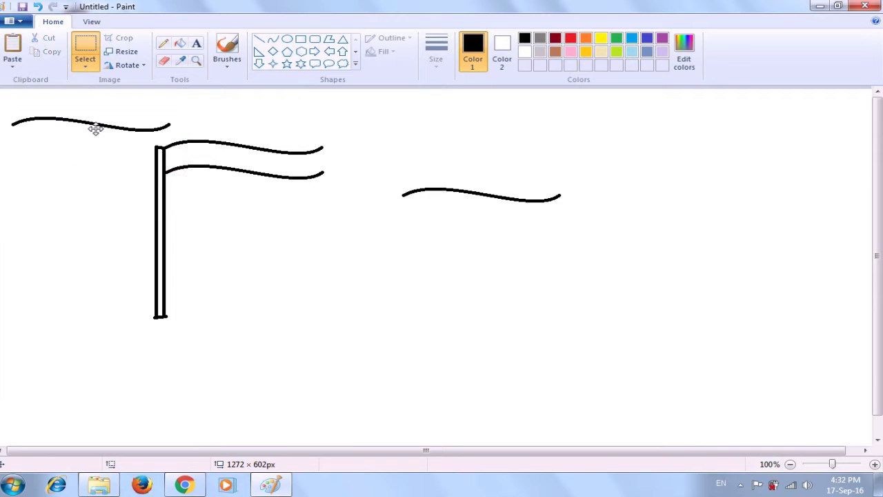
{"action": "left_click_drag", "start_coordinate": [99, 131], "coordinate": [249, 201]}
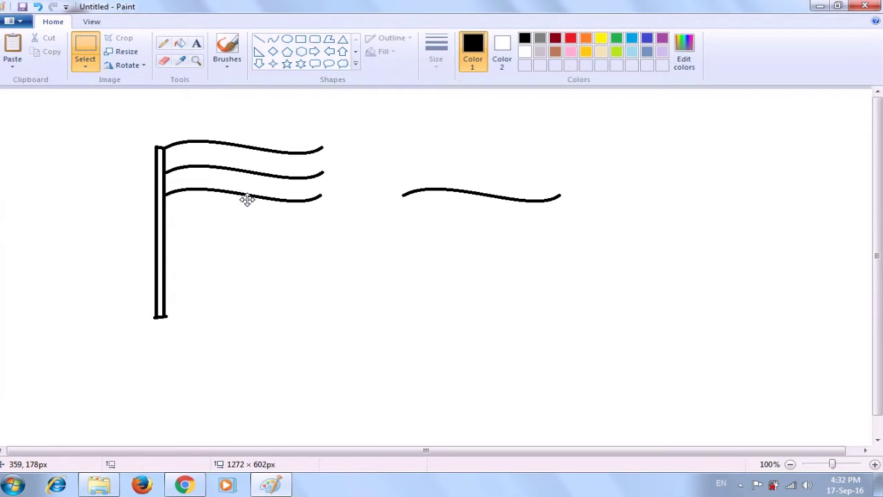
{"action": "left_click_drag", "start_coordinate": [247, 199], "coordinate": [246, 197]}
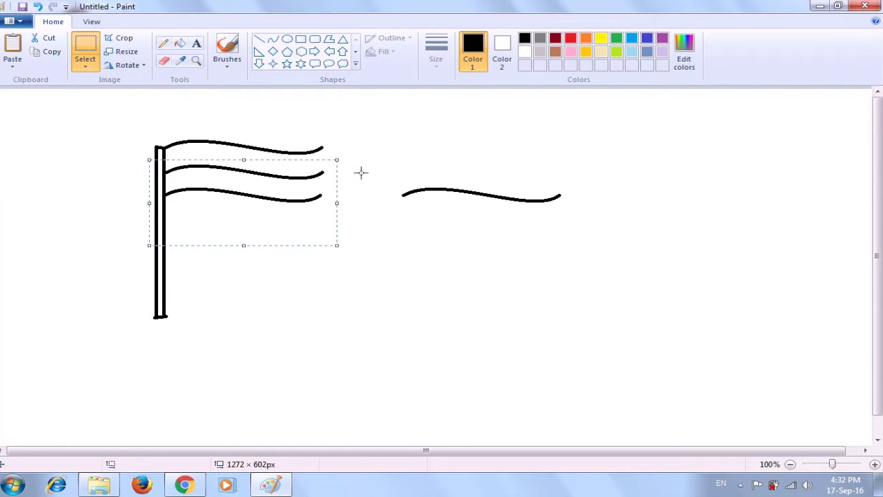
{"action": "left_click", "coordinate": [452, 145]}
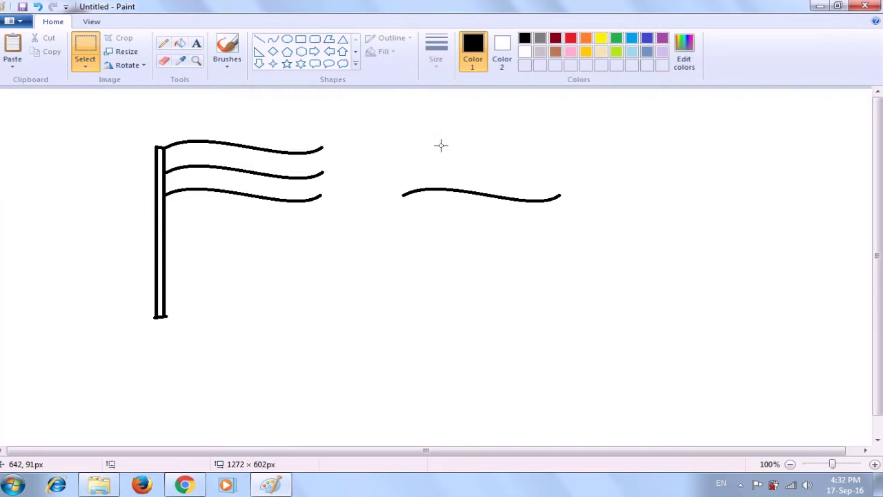
Select the original wave with a rectangle of about 293 × 162 px and move it to the pole as the flag's bottom edge.
{"action": "left_click_drag", "start_coordinate": [371, 142], "coordinate": [573, 241]}
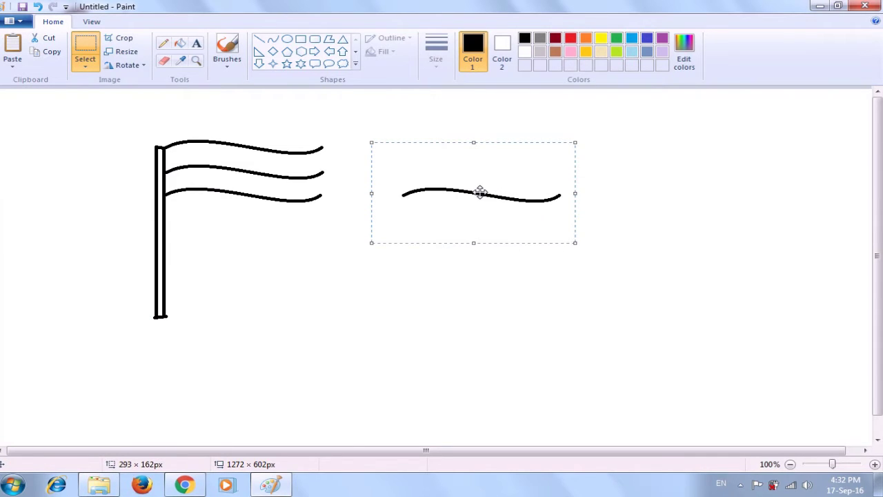
{"action": "left_click_drag", "start_coordinate": [480, 192], "coordinate": [242, 218]}
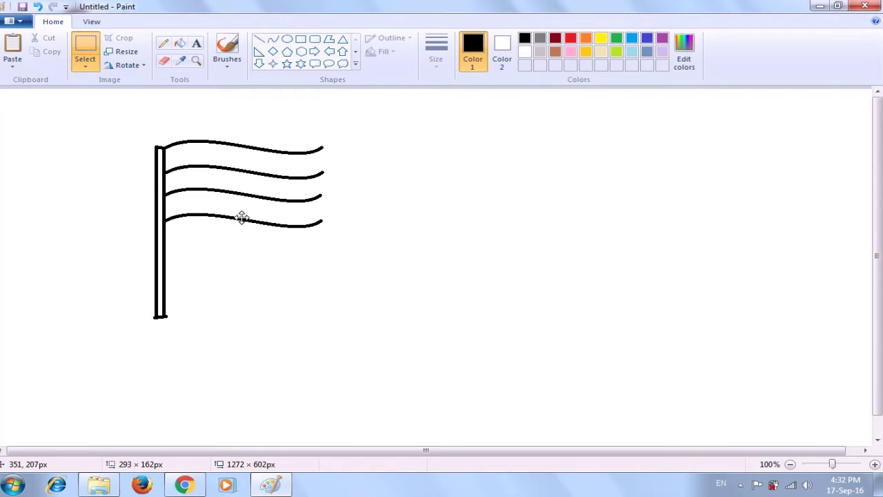
{"action": "left_click_drag", "start_coordinate": [242, 218], "coordinate": [242, 218]}
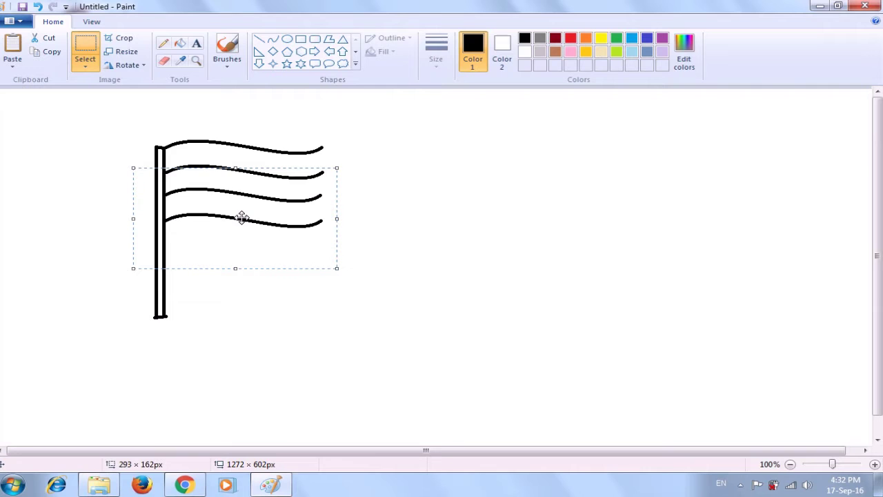
{"action": "left_click", "coordinate": [452, 200]}
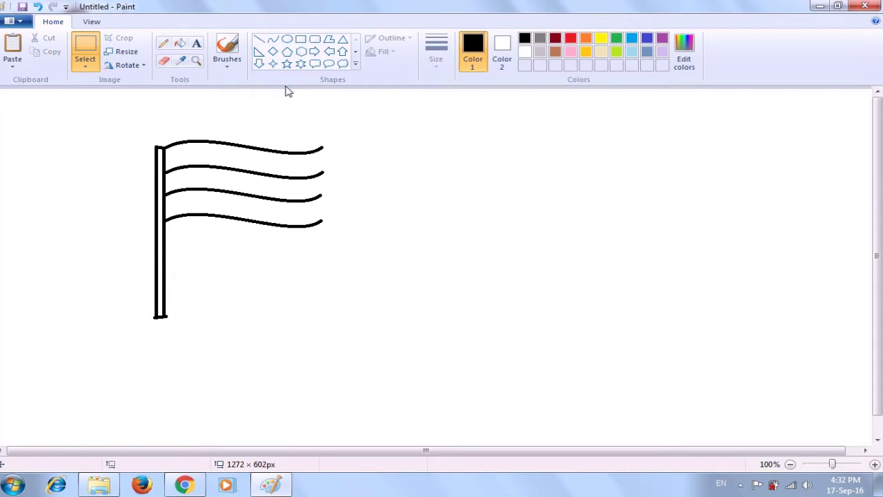
Close the flag's free side with a near-vertical line about 121 px long joining the right ends of the four waves.
{"action": "left_click", "coordinate": [260, 43]}
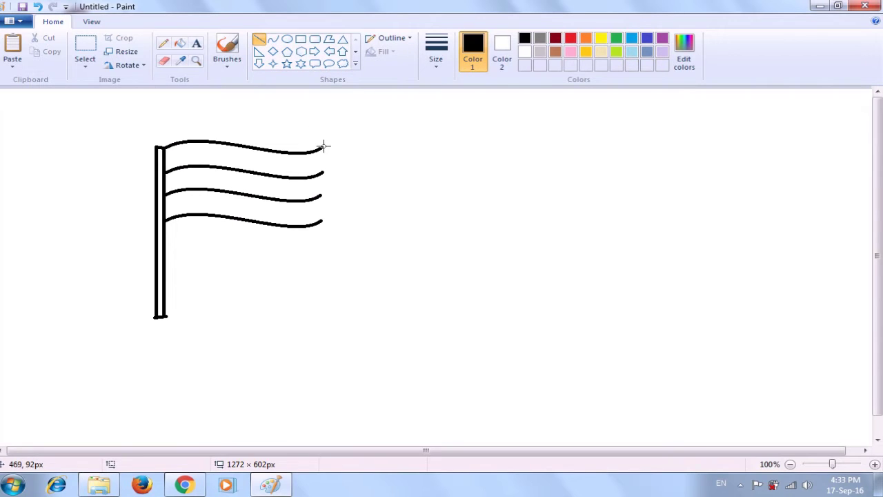
{"action": "left_click_drag", "start_coordinate": [322, 147], "coordinate": [319, 221]}
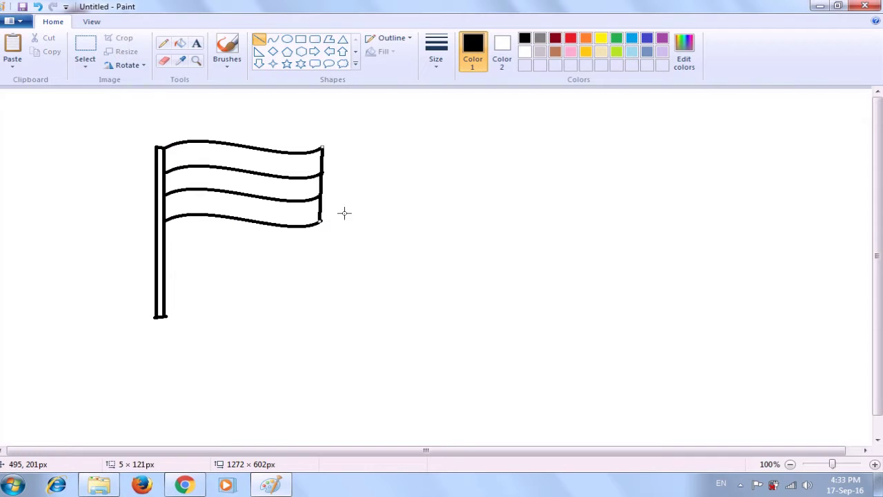
{"action": "left_click", "coordinate": [442, 183]}
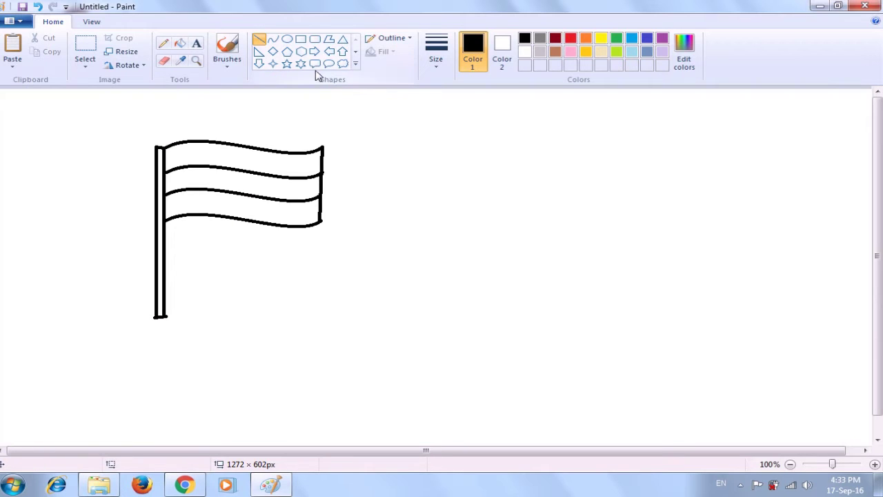
Draw a circle of about 39 × 42 px in the centre of the flag's middle stripe with a 1 px outline.
{"action": "left_click", "coordinate": [288, 40]}
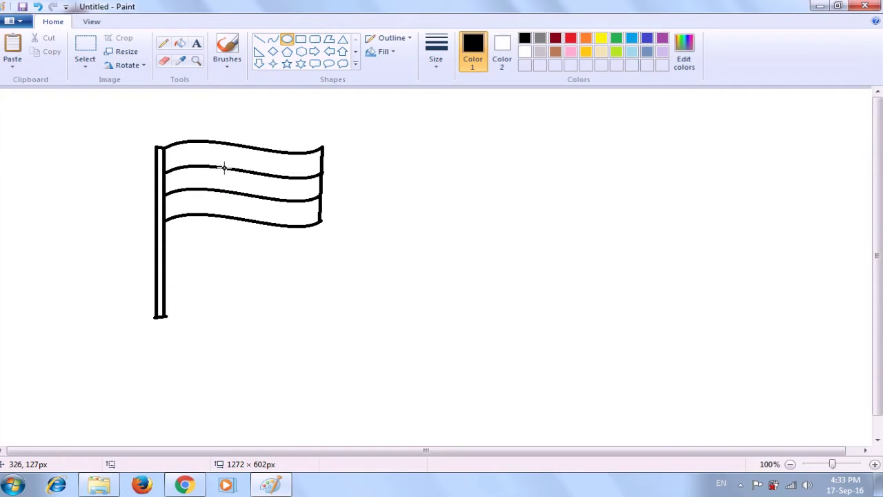
{"action": "left_click_drag", "start_coordinate": [225, 168], "coordinate": [253, 195]}
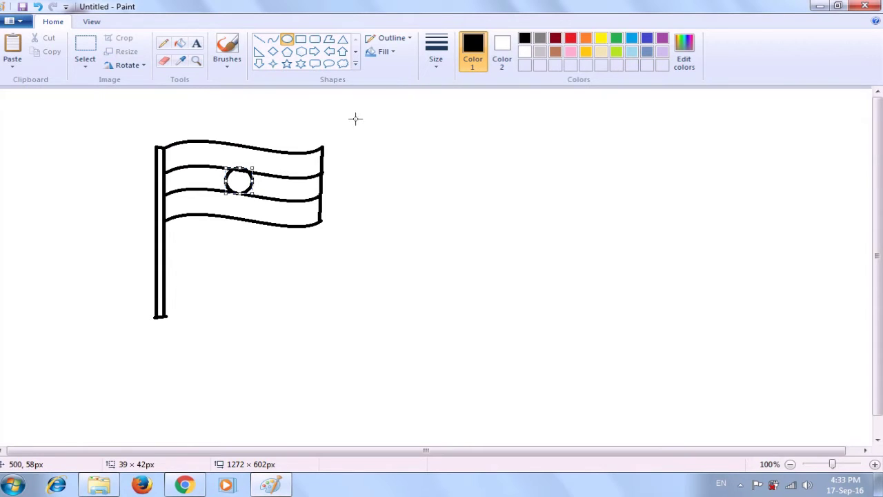
{"action": "left_click", "coordinate": [429, 71]}
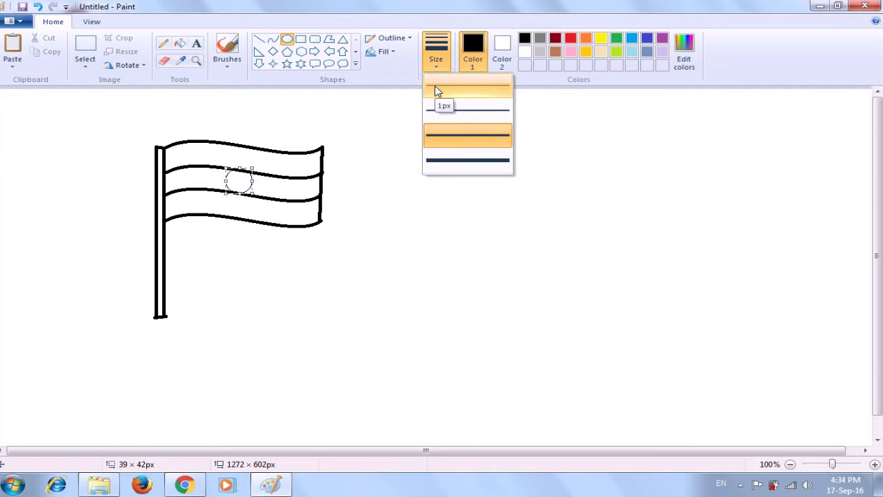
{"action": "left_click", "coordinate": [436, 91]}
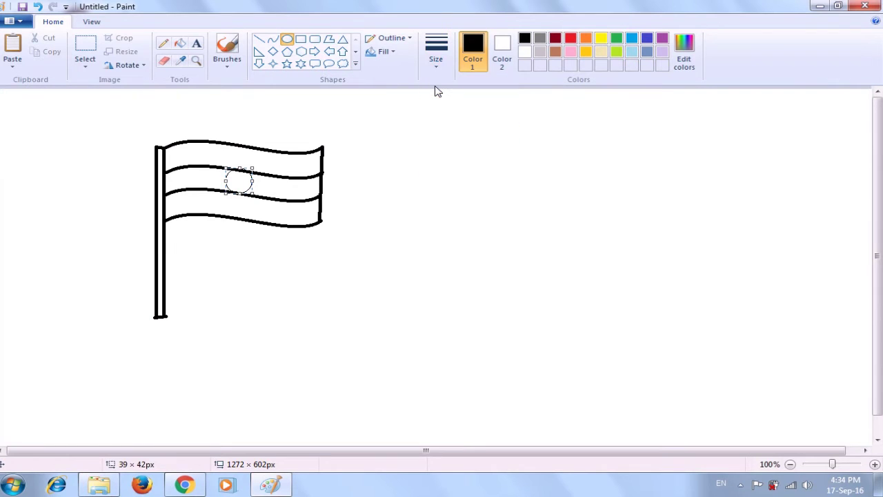
{"action": "left_click", "coordinate": [430, 124]}
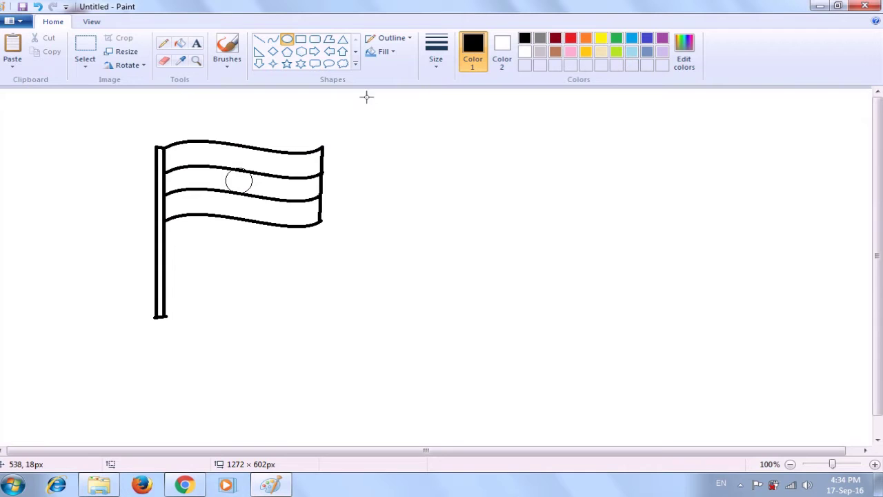
Draw four straight lines through the circle's centre as wheel spokes: one vertical, one horizontal and two diagonal.
{"action": "left_click", "coordinate": [259, 40]}
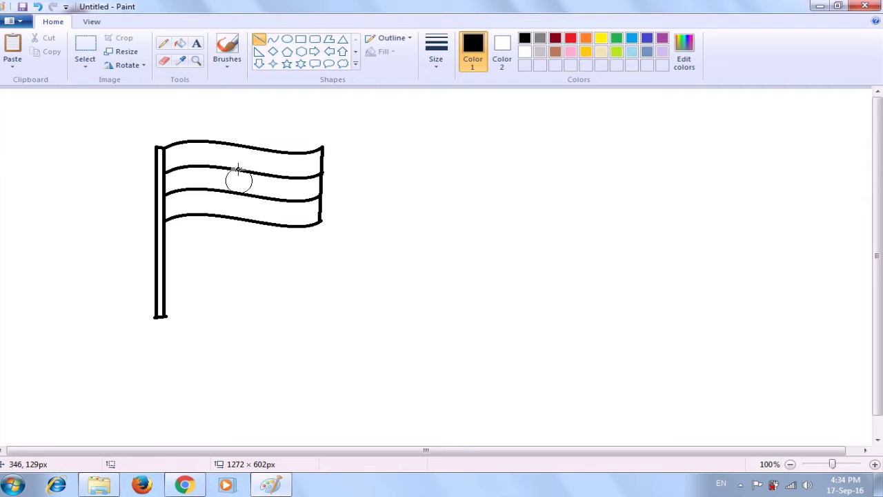
{"action": "left_click_drag", "start_coordinate": [238, 169], "coordinate": [238, 196]}
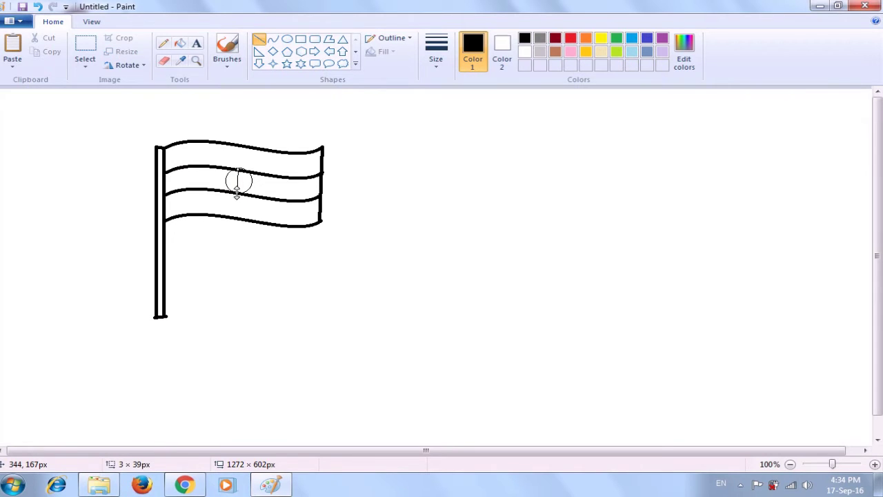
{"action": "left_click", "coordinate": [283, 104]}
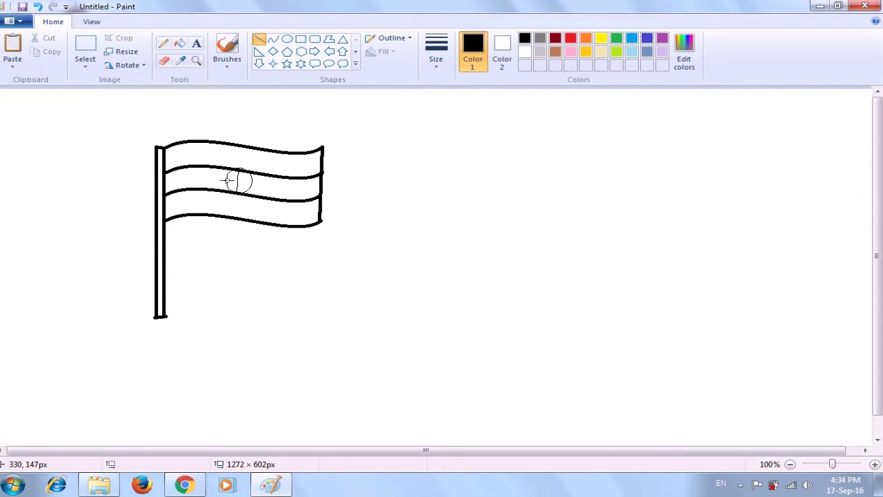
{"action": "left_click_drag", "start_coordinate": [226, 181], "coordinate": [251, 182]}
{"action": "left_click", "coordinate": [292, 109]}
{"action": "left_click_drag", "start_coordinate": [231, 174], "coordinate": [249, 192]}
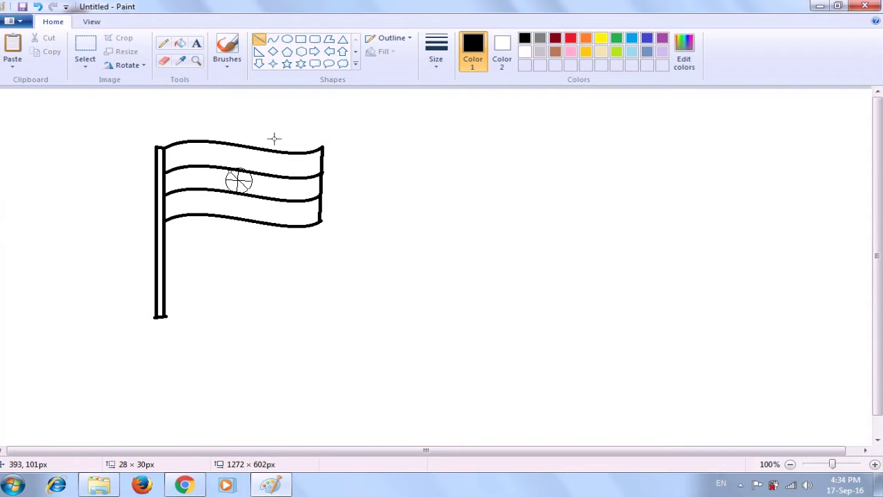
{"action": "left_click", "coordinate": [291, 118]}
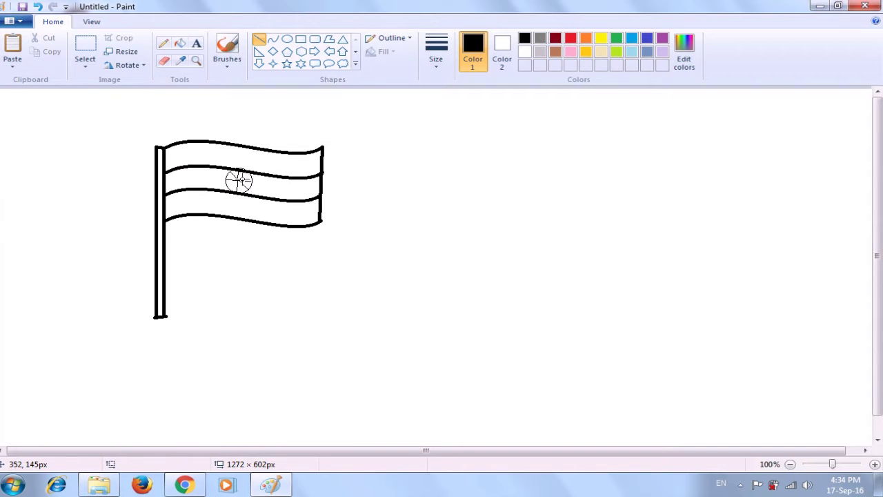
{"action": "left_click_drag", "start_coordinate": [246, 170], "coordinate": [227, 187]}
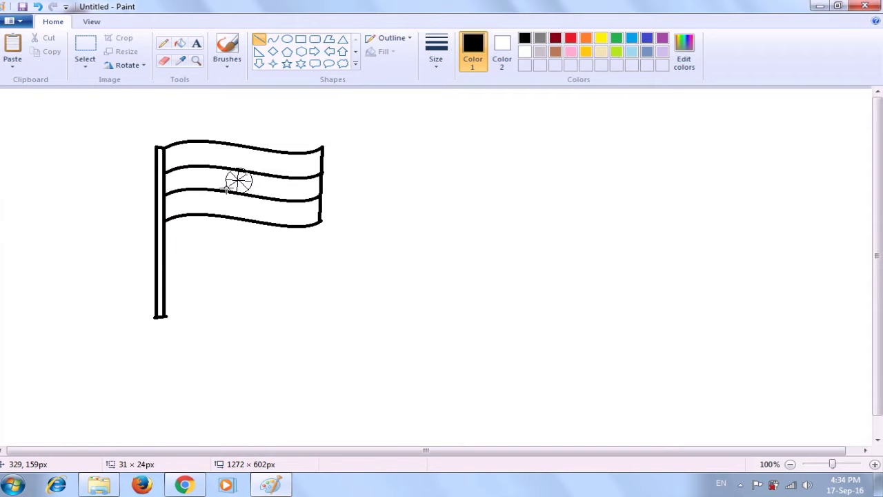
{"action": "left_click", "coordinate": [275, 122]}
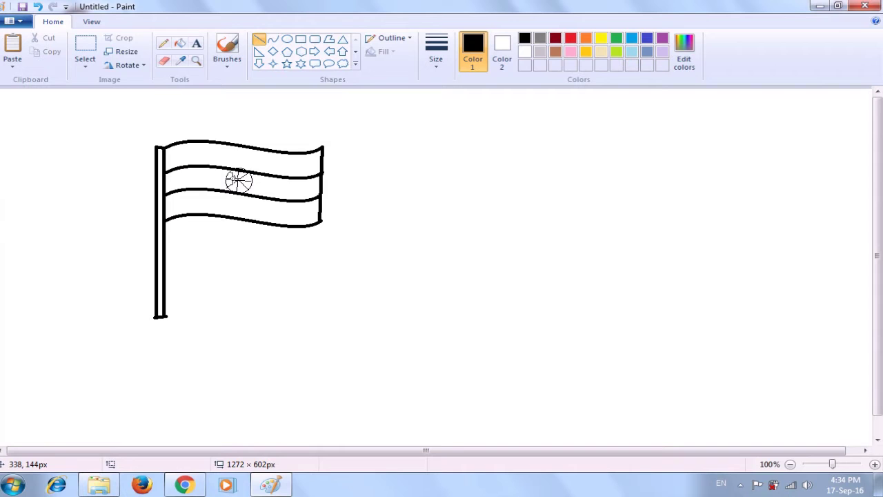
{"action": "left_click_drag", "start_coordinate": [227, 176], "coordinate": [252, 187]}
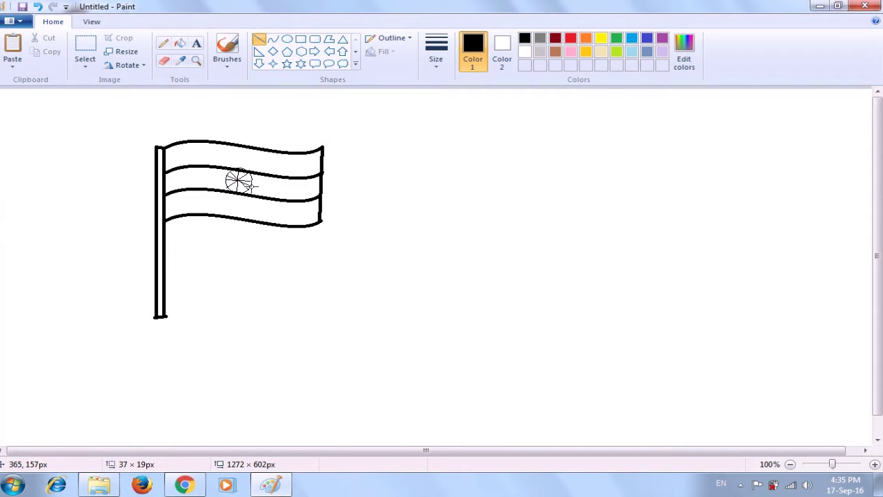
{"action": "left_click", "coordinate": [272, 139]}
{"action": "key", "text": "ctrl+z"}
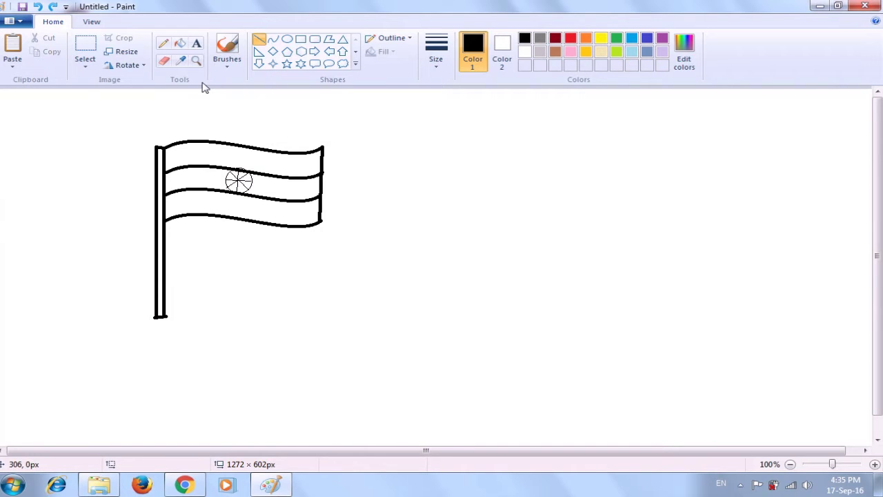
Colour the flag with the Fill tool, using orange for the top stripe, green for the bottom stripe and dark red for the pole.
{"action": "left_click", "coordinate": [180, 45]}
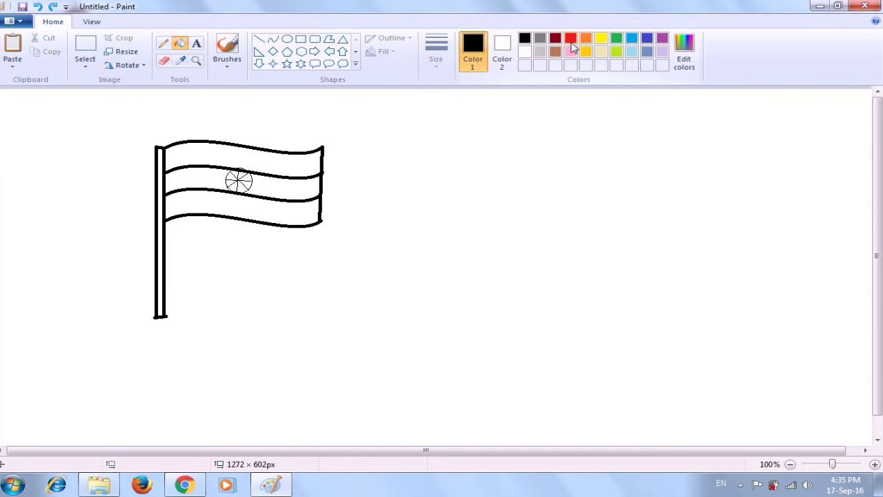
{"action": "left_click", "coordinate": [585, 41]}
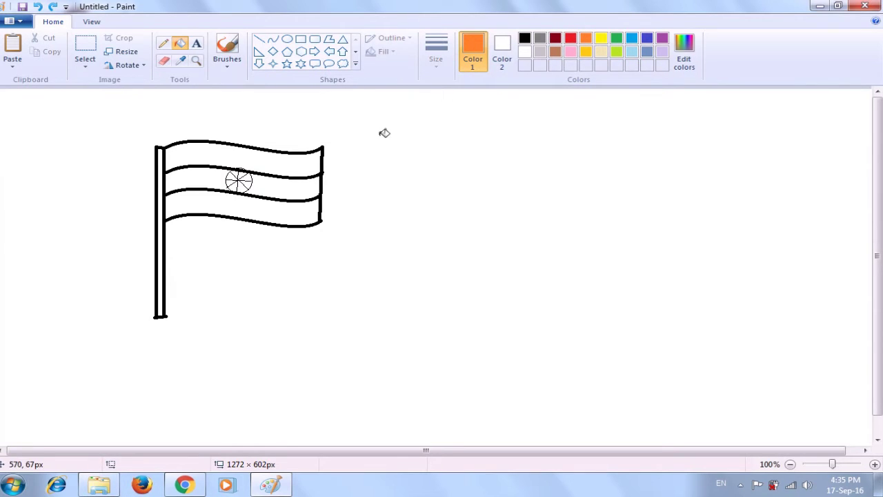
{"action": "left_click", "coordinate": [305, 160]}
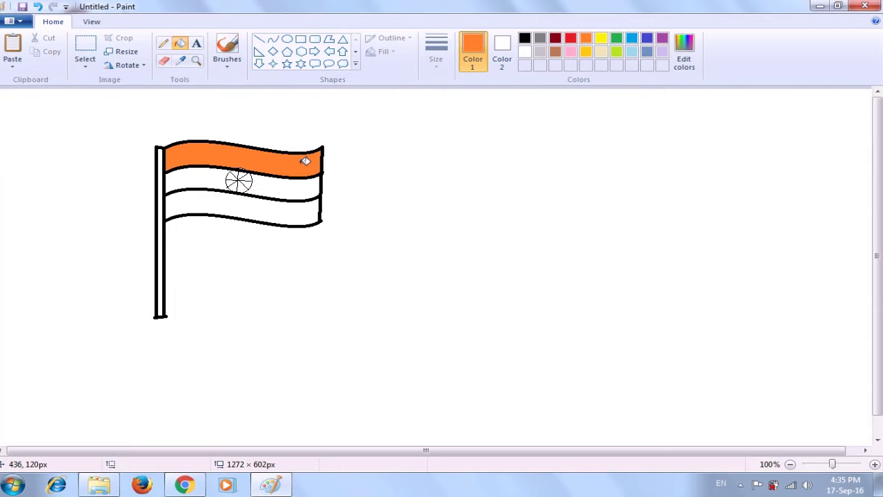
{"action": "left_click", "coordinate": [616, 39]}
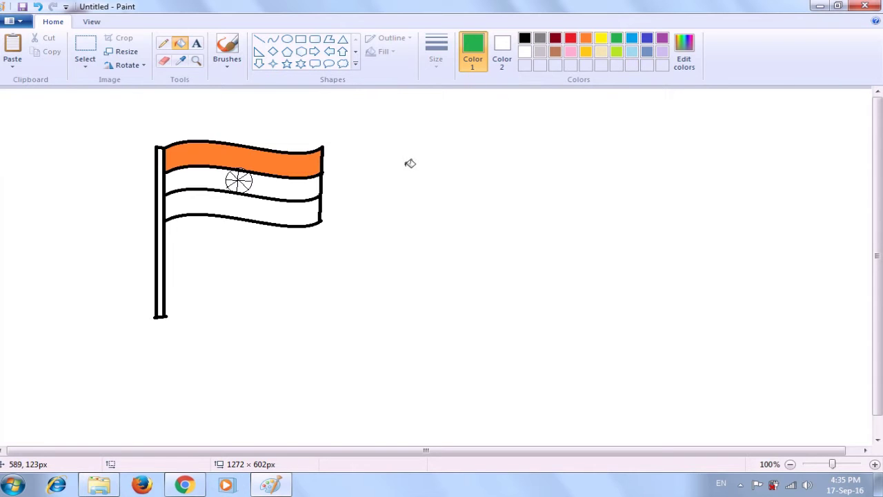
{"action": "left_click", "coordinate": [307, 216]}
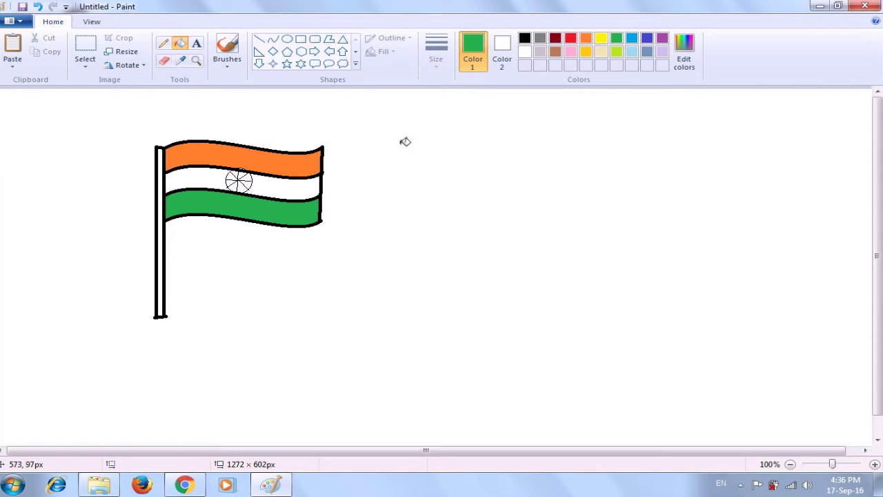
{"action": "left_click", "coordinate": [556, 40]}
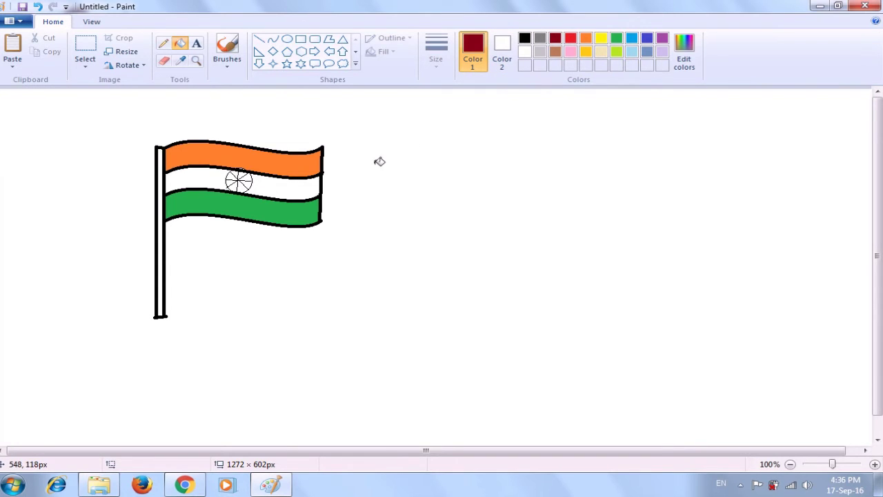
{"action": "left_click", "coordinate": [162, 245]}
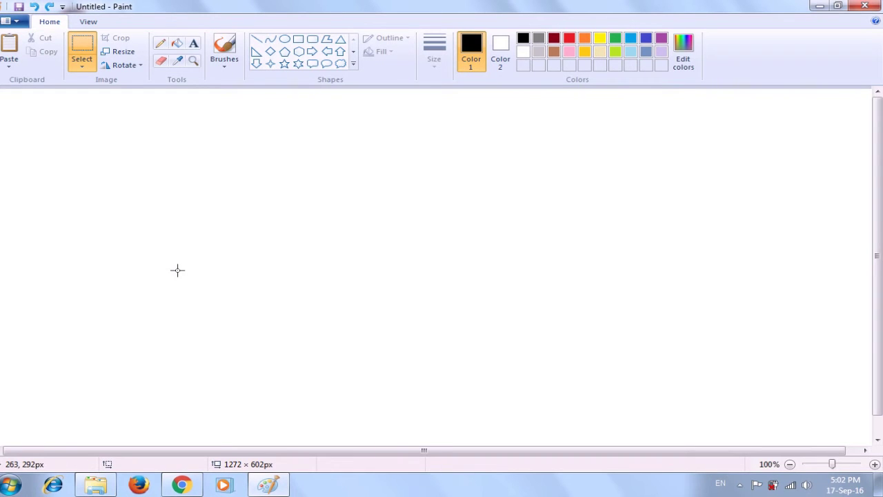
Draw an open-ended leaf stalk from two parallel diagonal lines, about 34 × 28 px and 31 × 26 px, joined at their lower ends by a short line.
{"action": "left_click", "coordinate": [257, 41]}
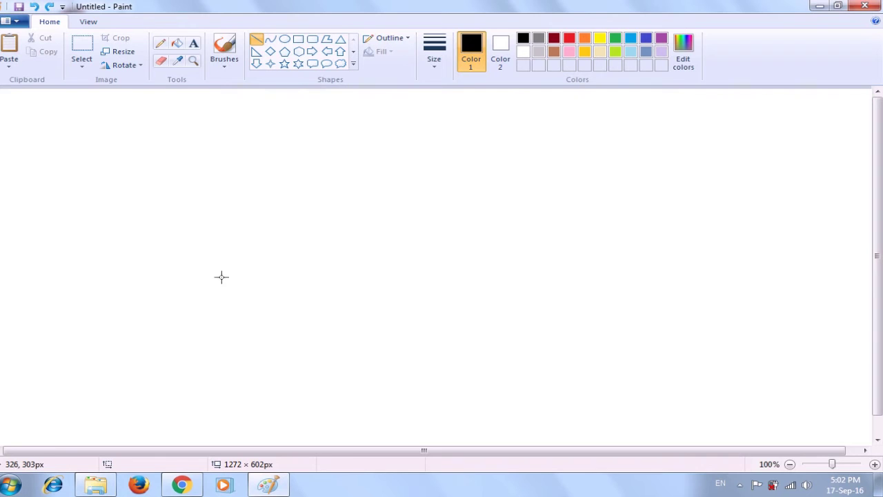
{"action": "left_click_drag", "start_coordinate": [221, 276], "coordinate": [245, 260]}
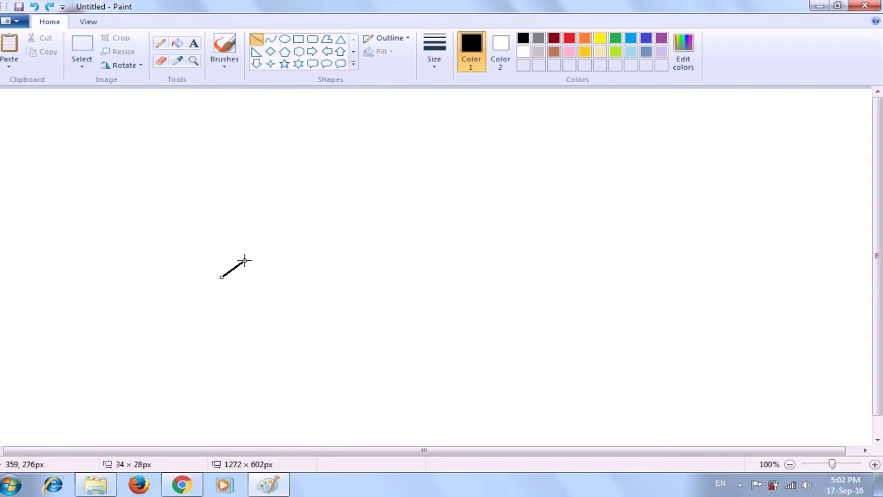
{"action": "left_click", "coordinate": [269, 241]}
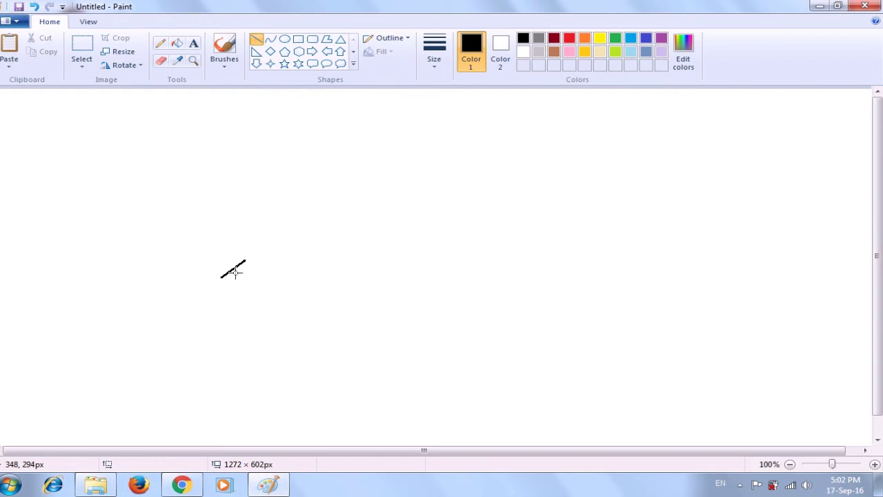
{"action": "left_click_drag", "start_coordinate": [221, 277], "coordinate": [228, 283]}
{"action": "left_click", "coordinate": [292, 248]}
{"action": "left_click_drag", "start_coordinate": [230, 282], "coordinate": [245, 276]}
{"action": "key", "text": "ctrl+z"}
{"action": "left_click_drag", "start_coordinate": [229, 283], "coordinate": [250, 267]}
{"action": "left_click_drag", "start_coordinate": [249, 267], "coordinate": [251, 268]}
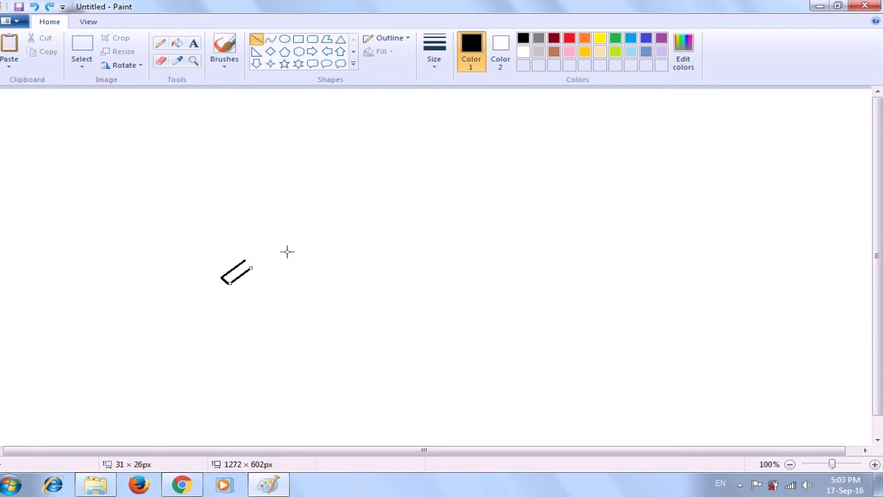
{"action": "left_click", "coordinate": [298, 242]}
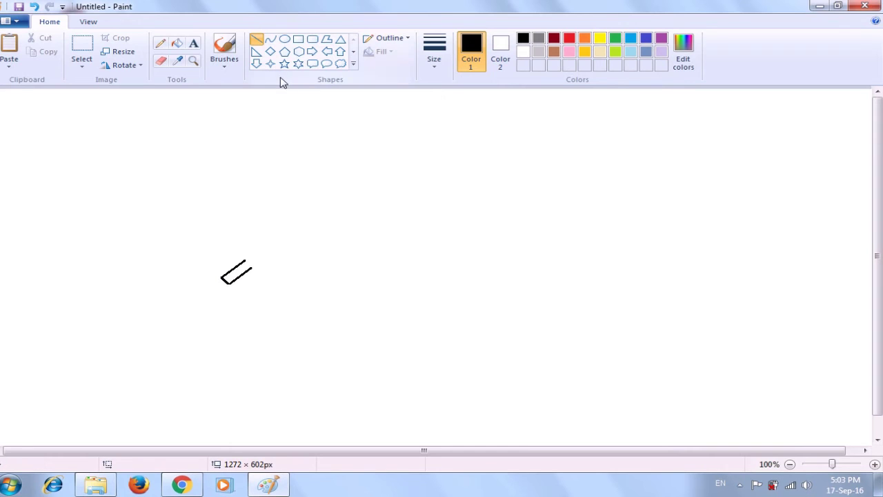
Draw the leaf's left edge as a curve about 106 × 137 px from the stalk's upper line to the tip, bulging up and left.
{"action": "left_click", "coordinate": [270, 40]}
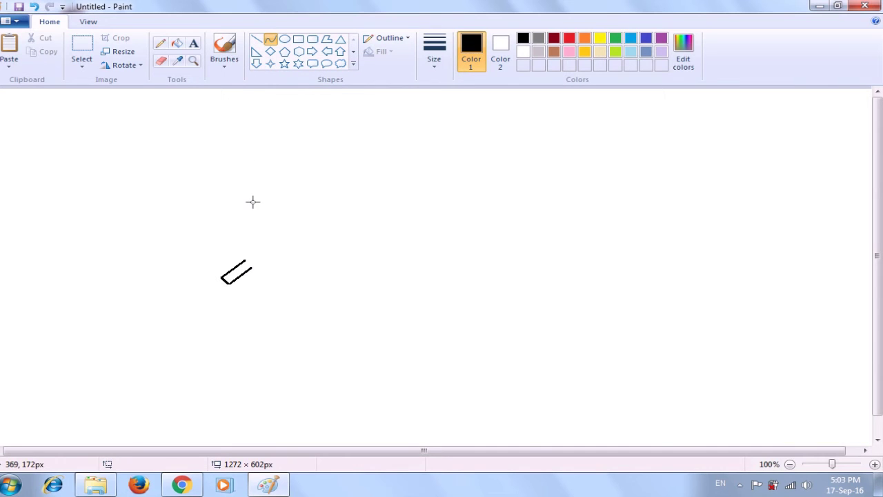
{"action": "left_click_drag", "start_coordinate": [245, 259], "coordinate": [314, 176]}
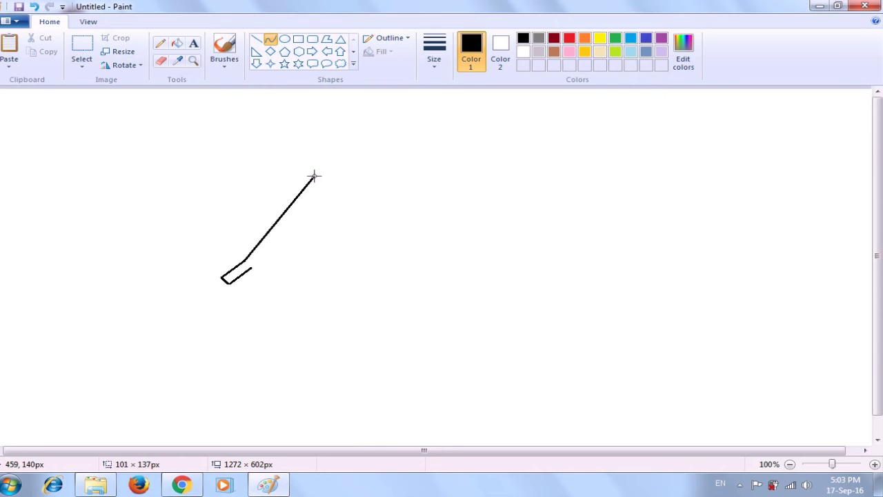
{"action": "left_click_drag", "start_coordinate": [314, 176], "coordinate": [315, 175]}
{"action": "left_click_drag", "start_coordinate": [278, 218], "coordinate": [240, 199]}
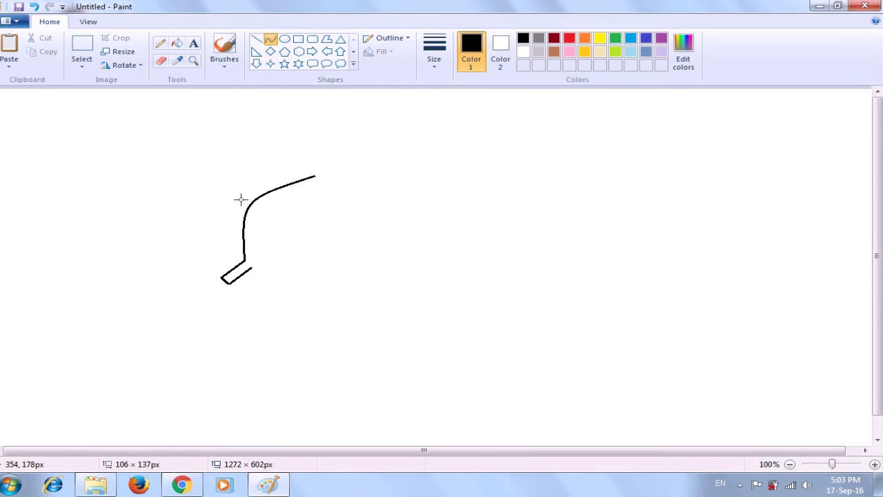
{"action": "left_click_drag", "start_coordinate": [241, 199], "coordinate": [240, 199]}
{"action": "left_click", "coordinate": [330, 147]}
Close the leaf with a curve about 97 × 147 px from the stalk's lower line to the tip, bulging down and right.
{"action": "left_click_drag", "start_coordinate": [253, 267], "coordinate": [314, 177]}
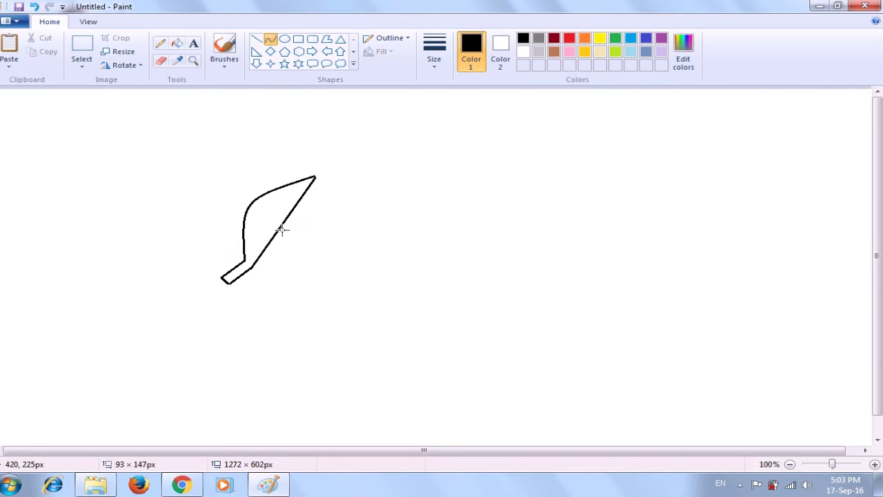
{"action": "left_click_drag", "start_coordinate": [276, 230], "coordinate": [318, 244]}
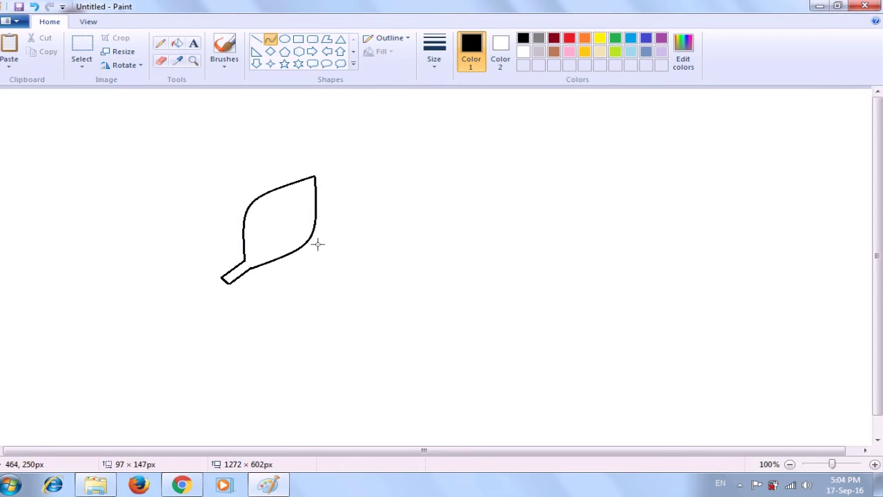
{"action": "left_click_drag", "start_coordinate": [318, 243], "coordinate": [318, 243]}
{"action": "left_click", "coordinate": [367, 233]}
Draw the leaf's midrib as a straight diagonal line about 75 × 116 px from the stalk opening towards the tip.
{"action": "left_click", "coordinate": [256, 38]}
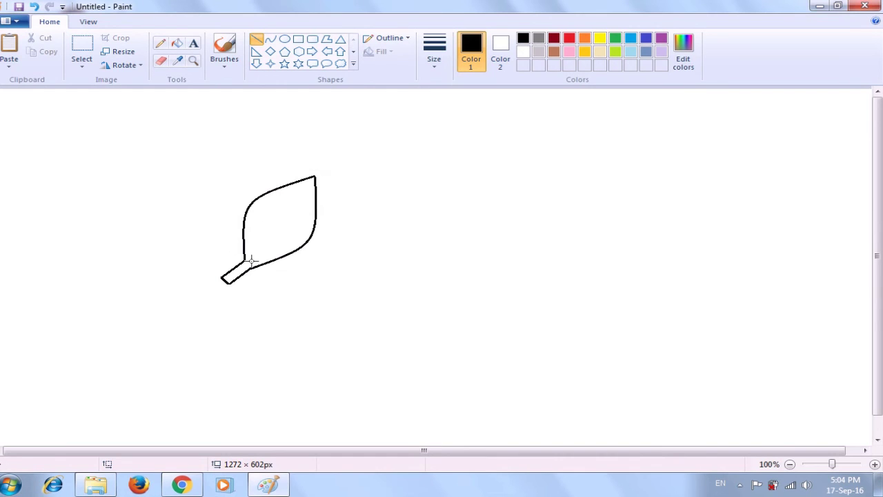
{"action": "left_click_drag", "start_coordinate": [250, 260], "coordinate": [302, 187]}
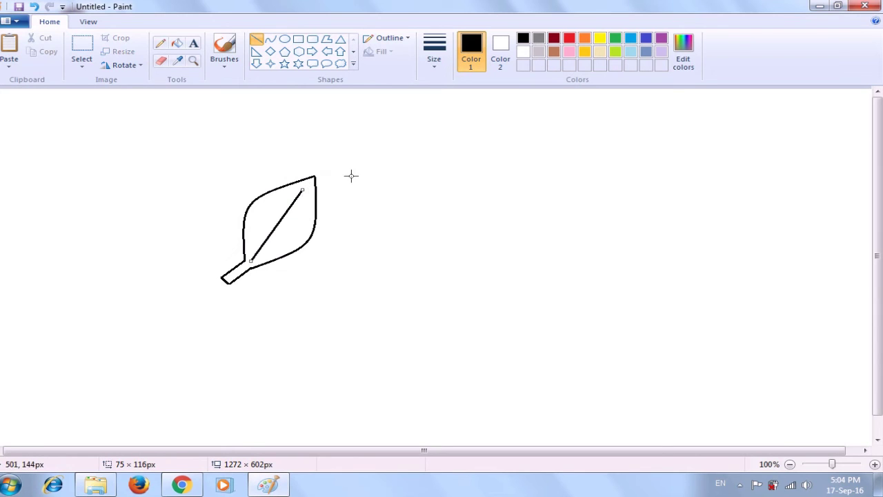
{"action": "left_click", "coordinate": [369, 168]}
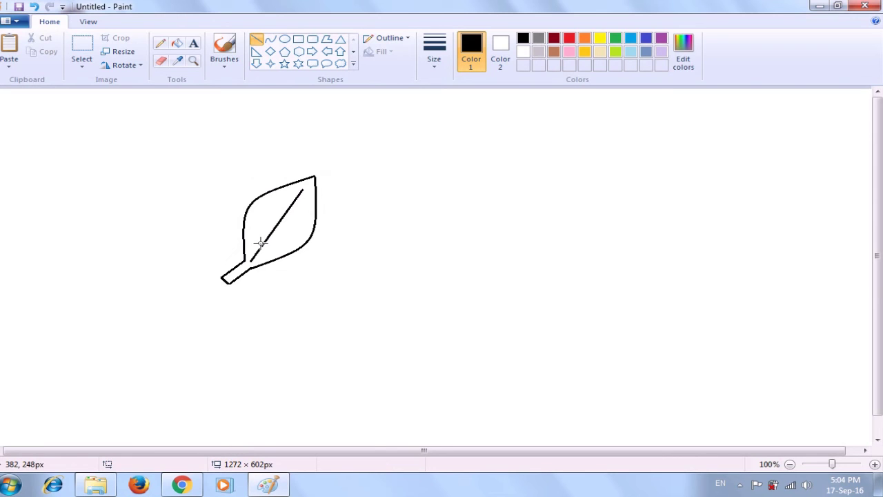
Add two lower veins branching from the midrib: about 5 × 54 px on the left and 39 × 19 px on the right.
{"action": "left_click_drag", "start_coordinate": [259, 247], "coordinate": [262, 211]}
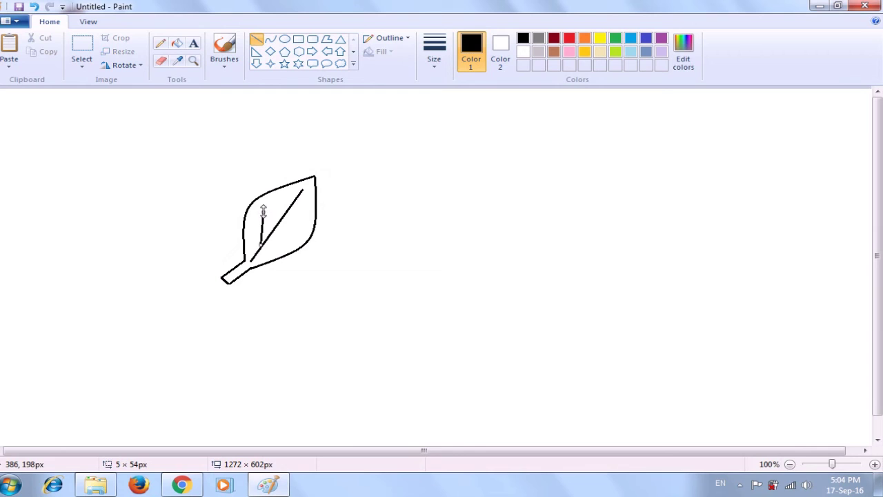
{"action": "left_click", "coordinate": [378, 176]}
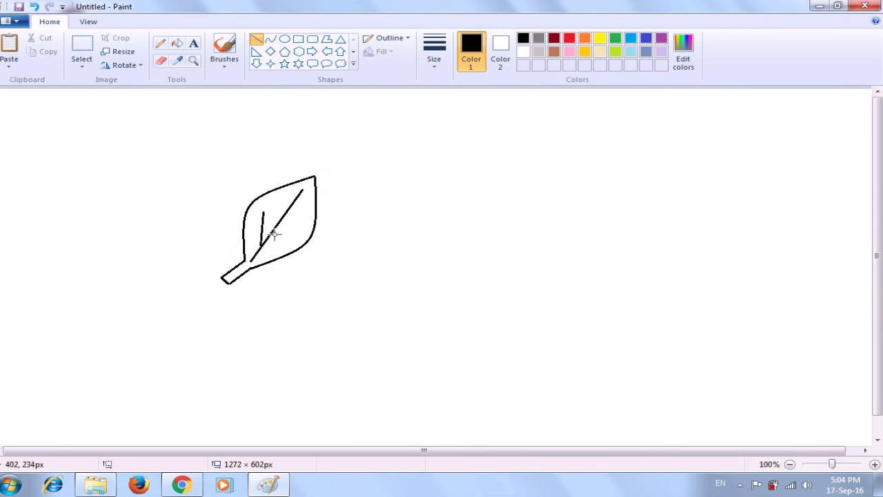
{"action": "left_click_drag", "start_coordinate": [276, 232], "coordinate": [301, 217]}
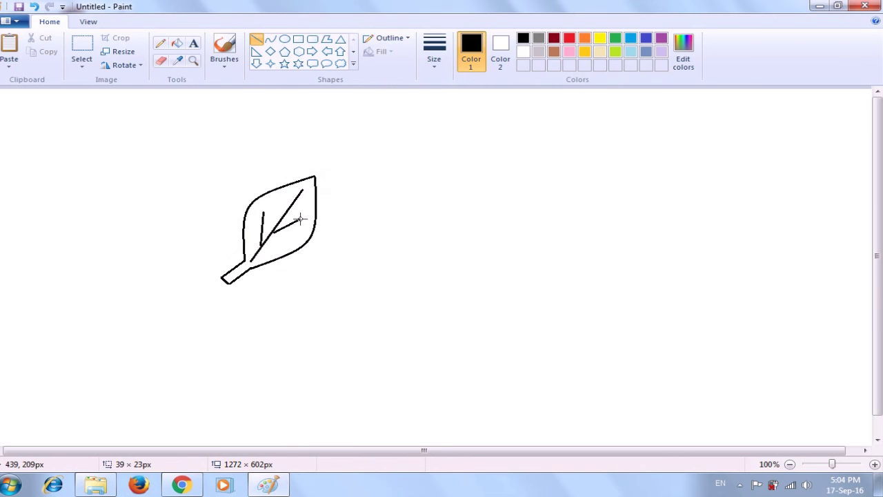
{"action": "left_click_drag", "start_coordinate": [300, 219], "coordinate": [300, 222]}
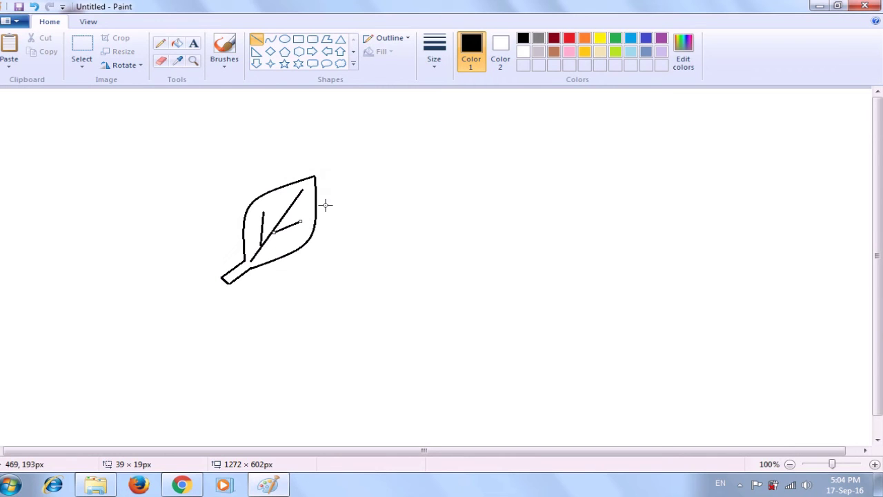
{"action": "left_click", "coordinate": [368, 166]}
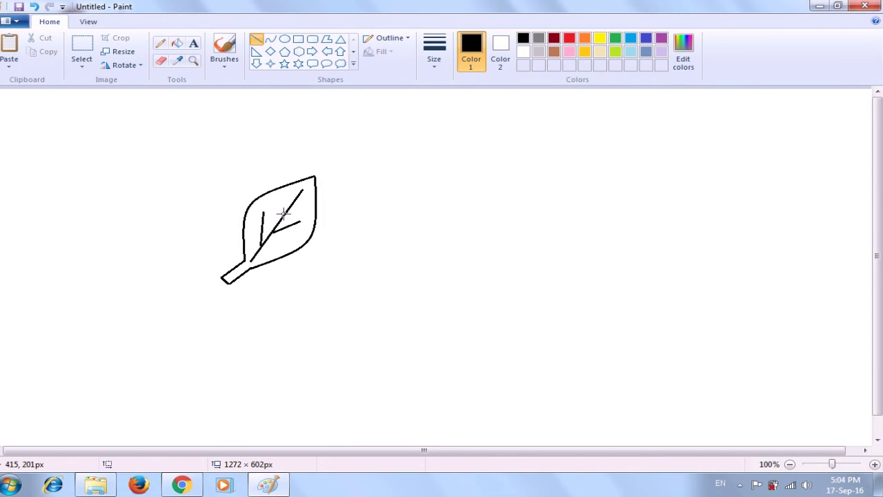
Add two upper veins near the leaf's tip: about 9 × 37 px left of the midrib and 24 × 14 px right of it.
{"action": "left_click_drag", "start_coordinate": [283, 213], "coordinate": [288, 189]}
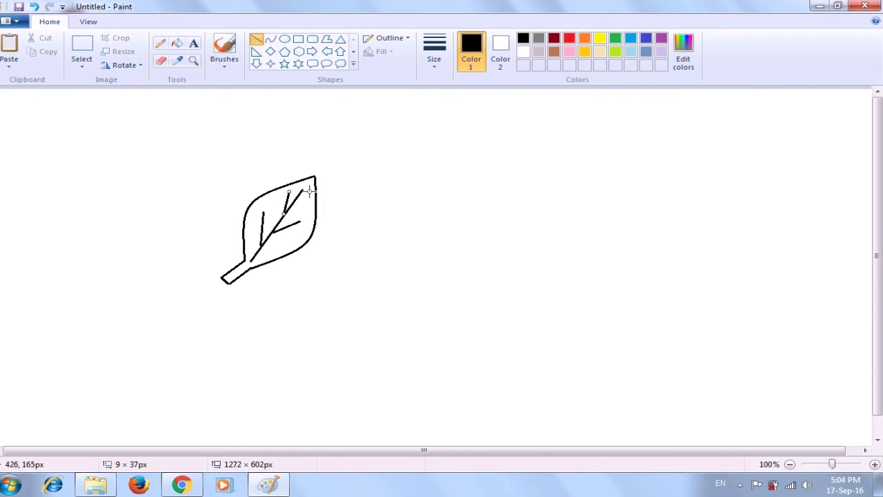
{"action": "left_click", "coordinate": [430, 175]}
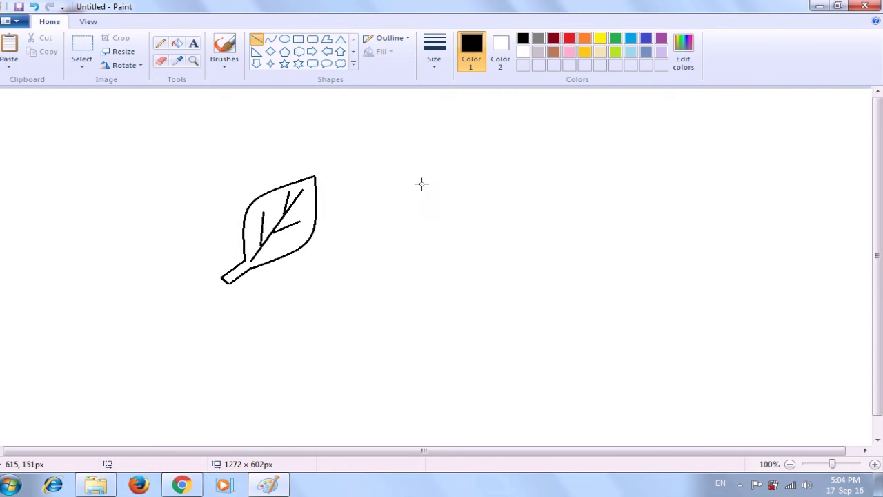
{"action": "left_click", "coordinate": [294, 198]}
{"action": "left_click_drag", "start_coordinate": [294, 199], "coordinate": [310, 194]}
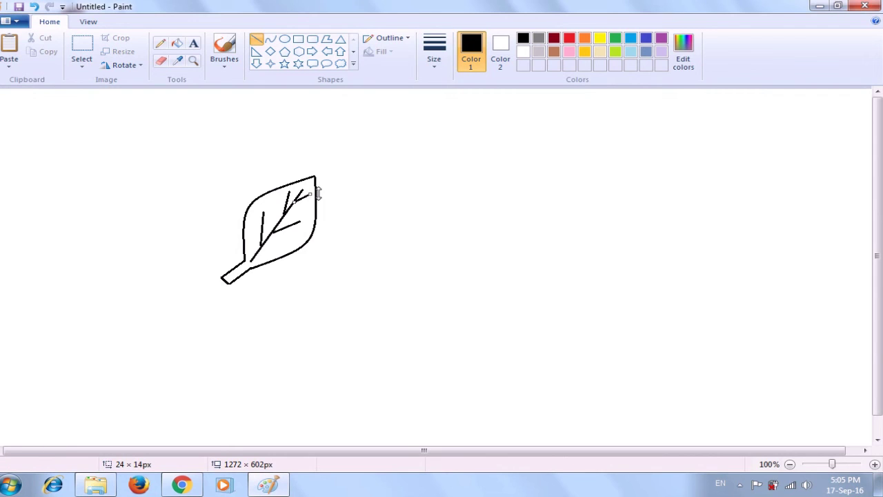
{"action": "left_click", "coordinate": [414, 161]}
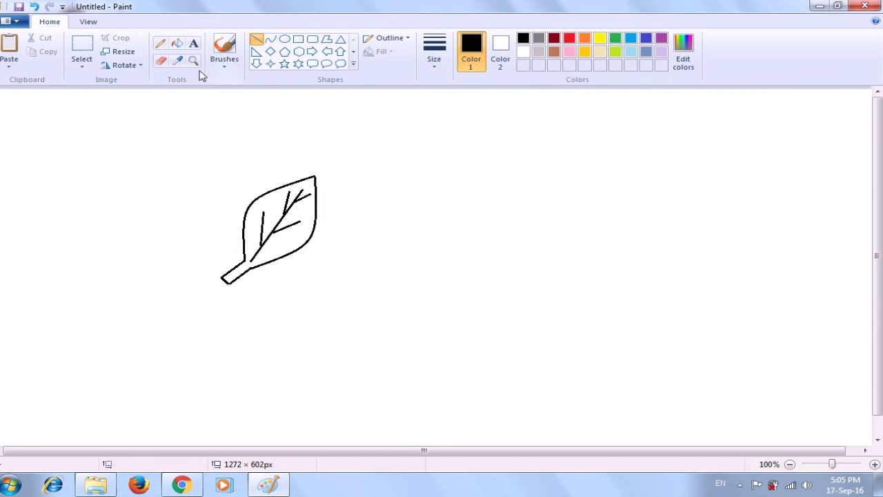
Colour the leaf and its stalk green with the Fill tool.
{"action": "left_click", "coordinate": [177, 45]}
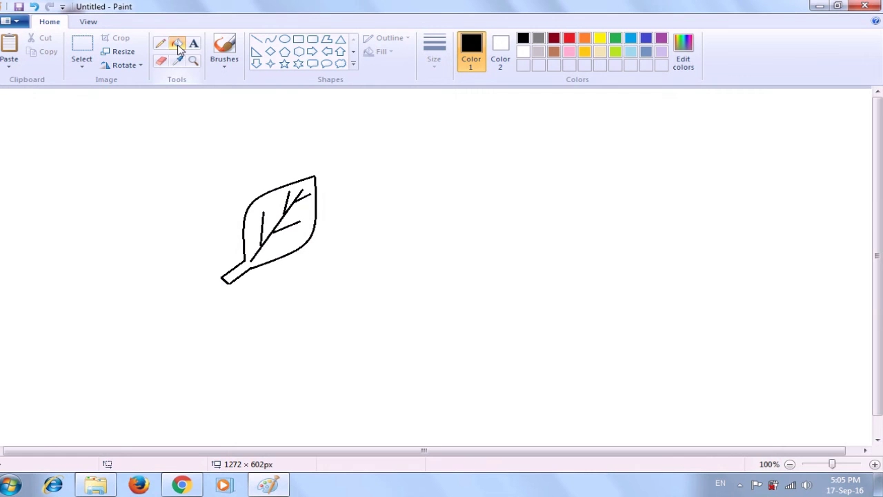
{"action": "left_click", "coordinate": [616, 38]}
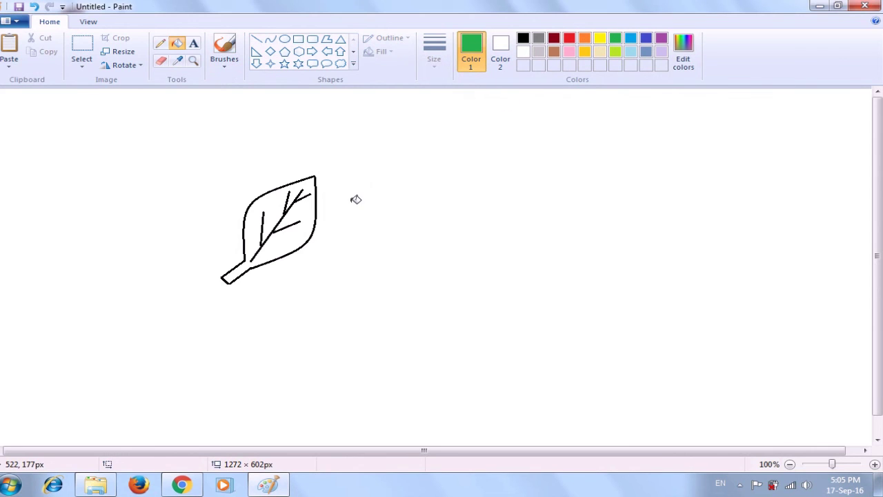
{"action": "left_click", "coordinate": [306, 212]}
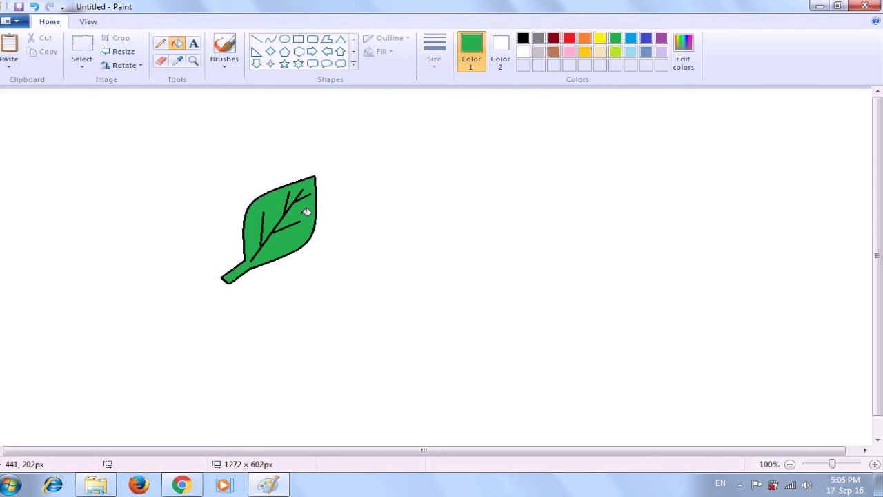